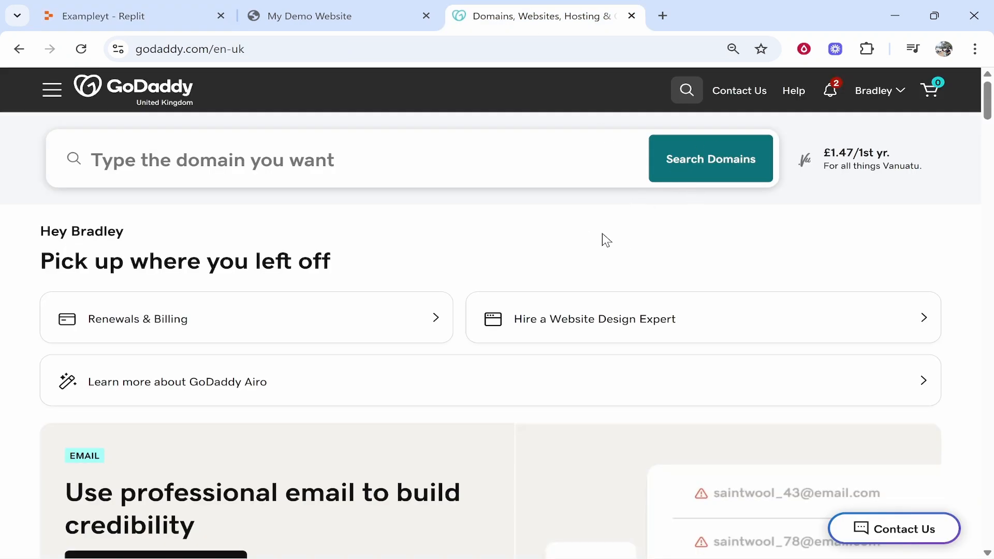
# - Switch to the Replit project and start manually connecting a domain from another registrar in its deployment's domain settings
pyautogui.click(166, 11)
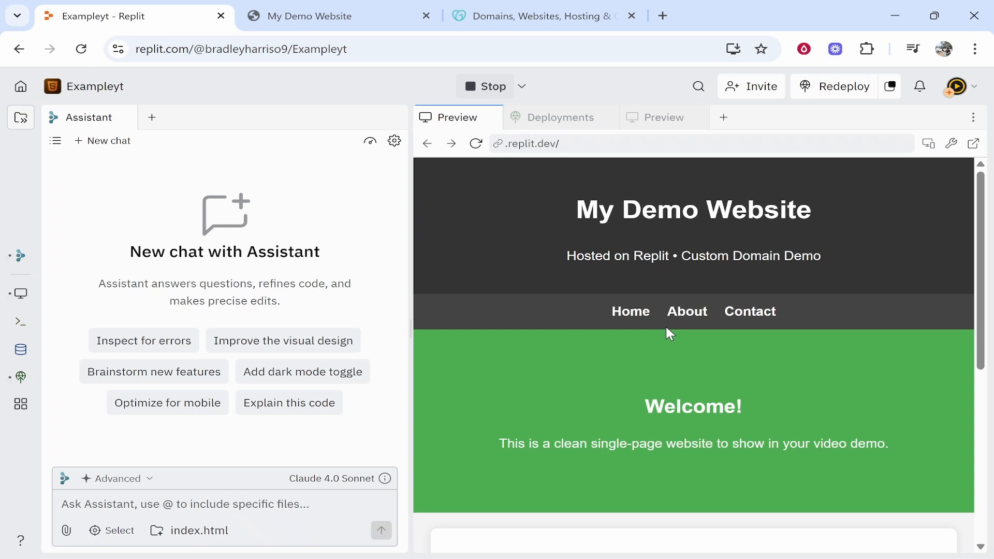
pyautogui.click(20, 379)
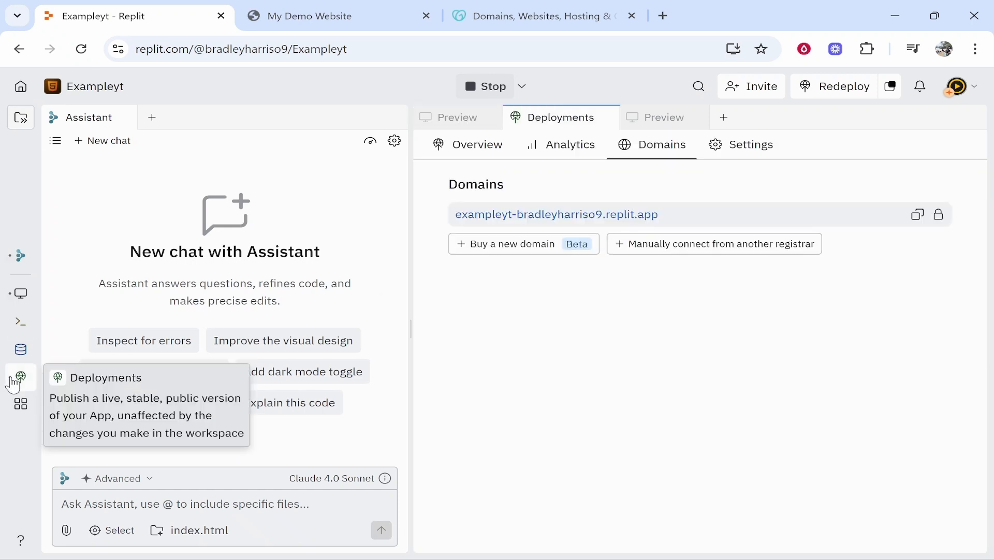
pyautogui.click(23, 383)
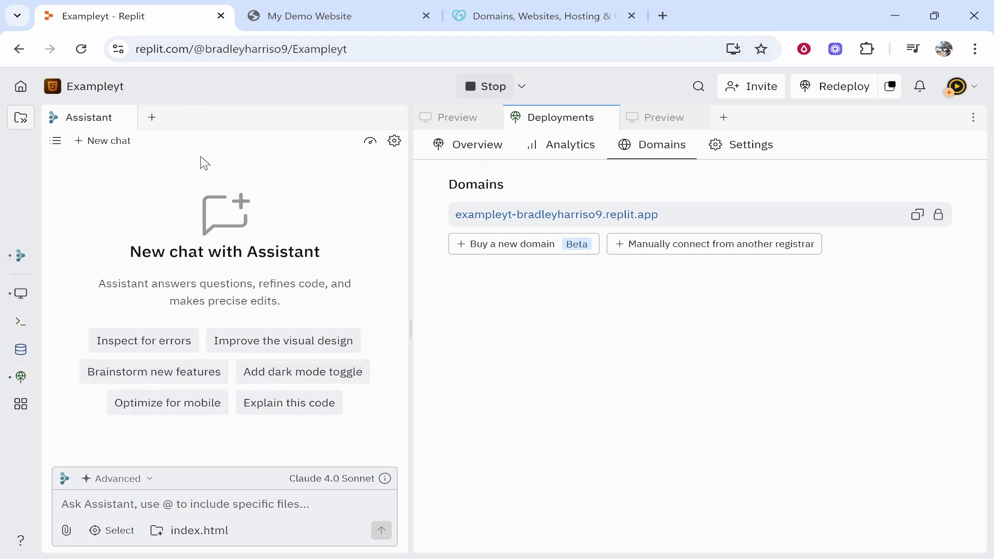
pyautogui.click(479, 141)
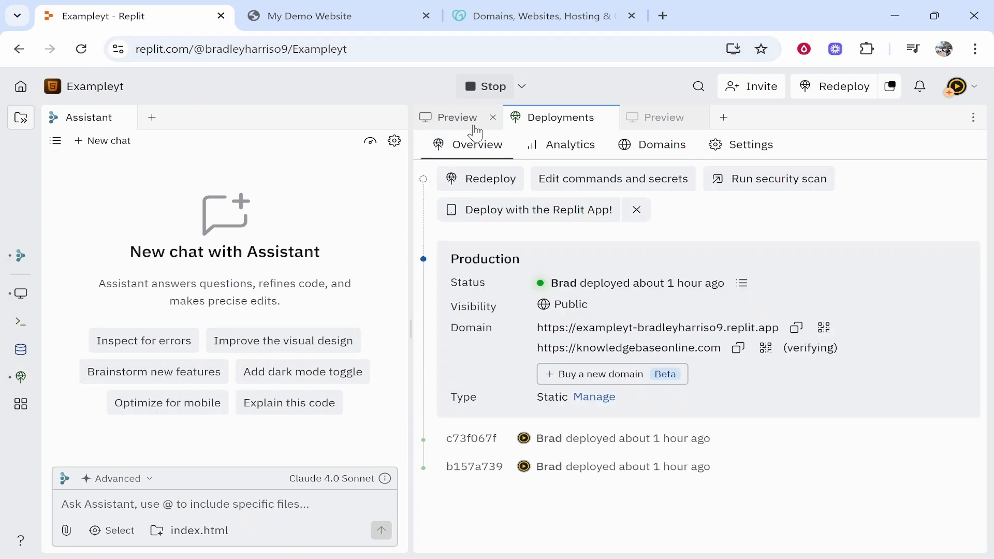
pyautogui.click(456, 119)
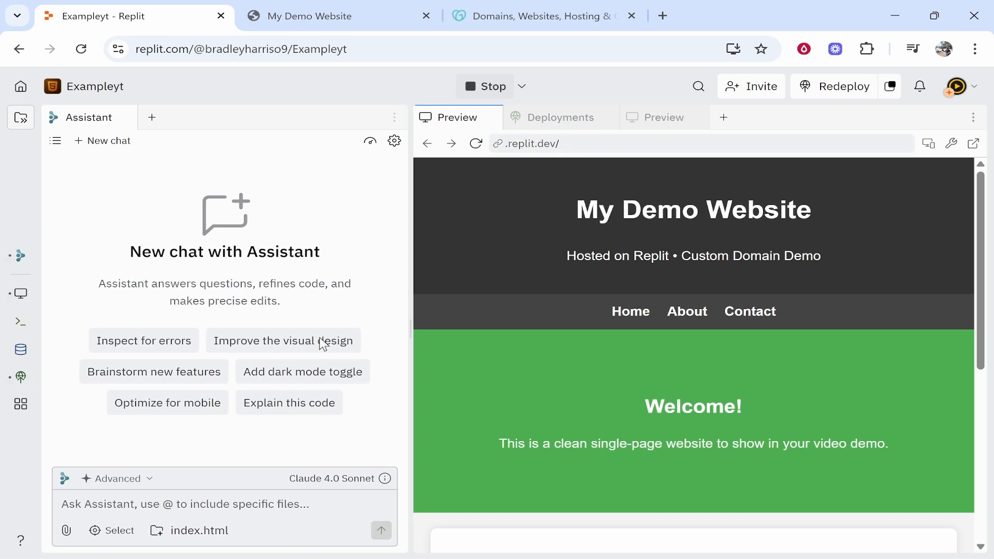
pyautogui.click(549, 122)
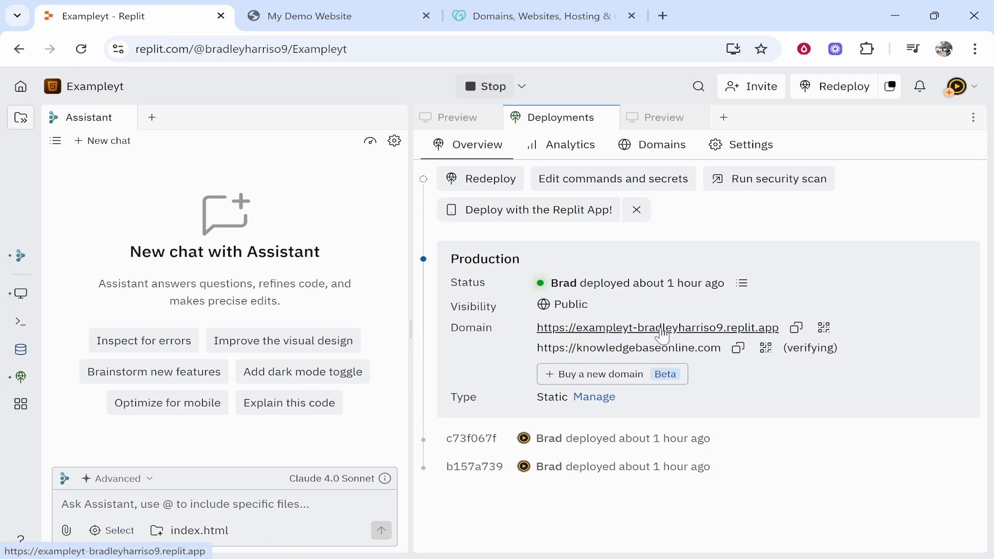
pyautogui.click(613, 144)
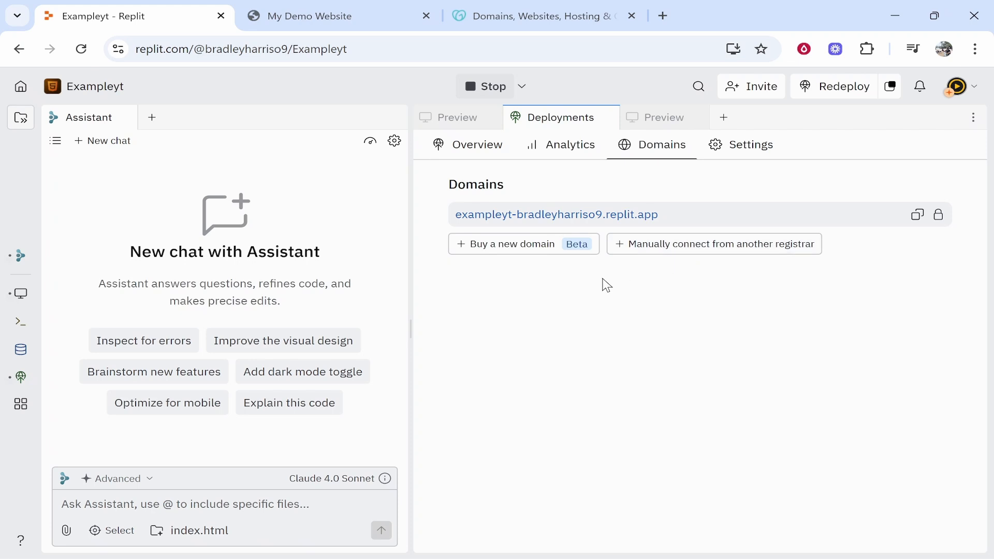
pyautogui.click(650, 259)
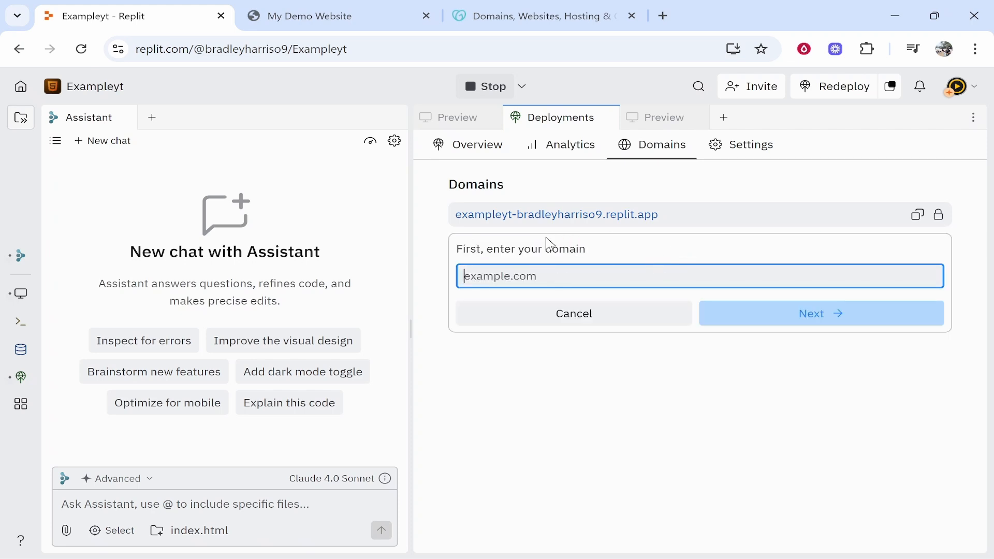
# - Switch to GoDaddy and open the domain settings for searchablehowto.com from the account's products
pyautogui.click(538, 16)
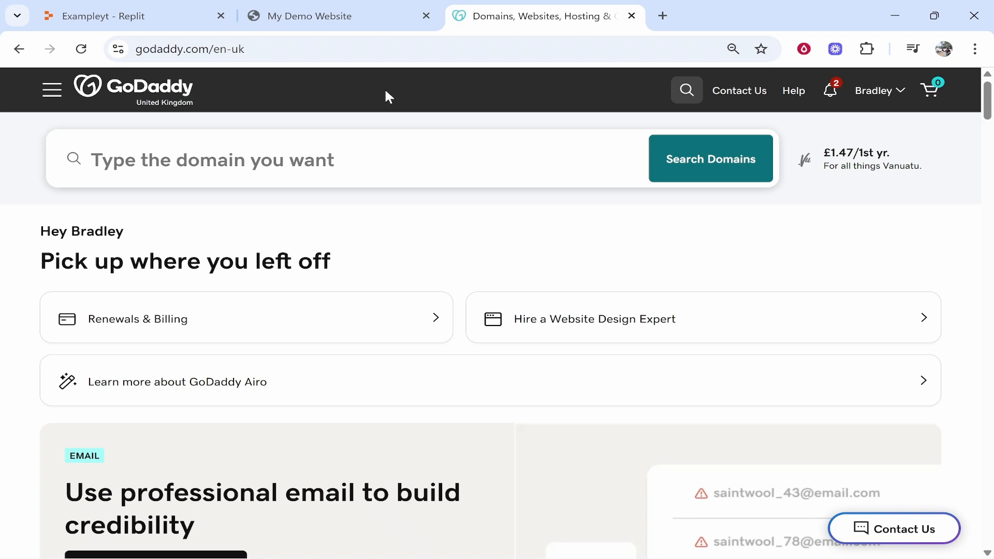
pyautogui.click(879, 92)
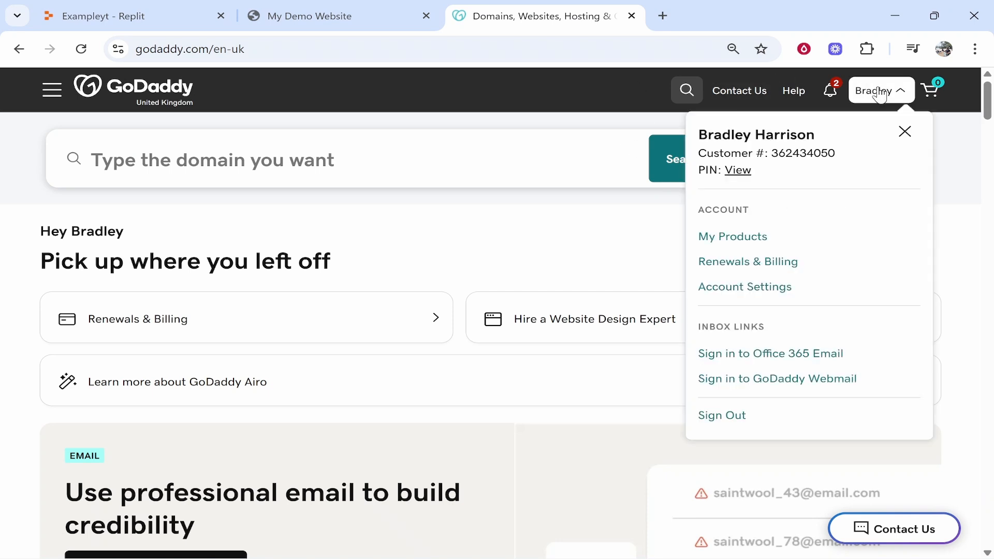
pyautogui.click(732, 239)
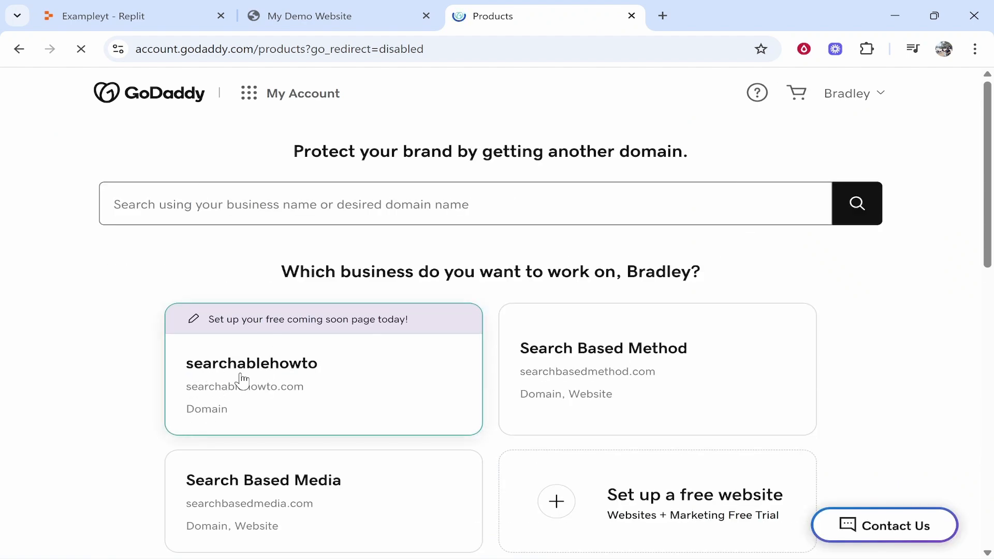
pyautogui.click(280, 376)
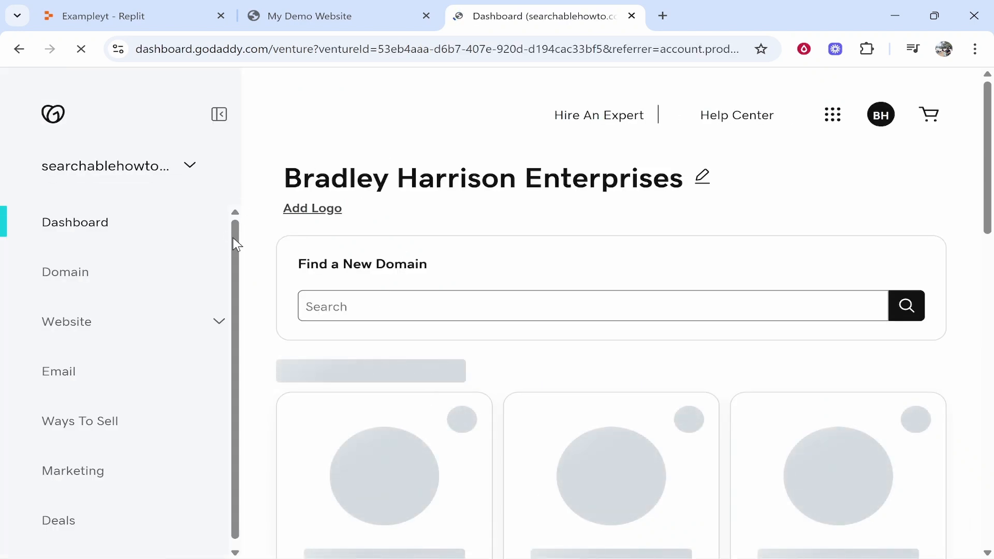
pyautogui.scroll(-1, 314, 292)
pyautogui.scroll(1, 261, 282)
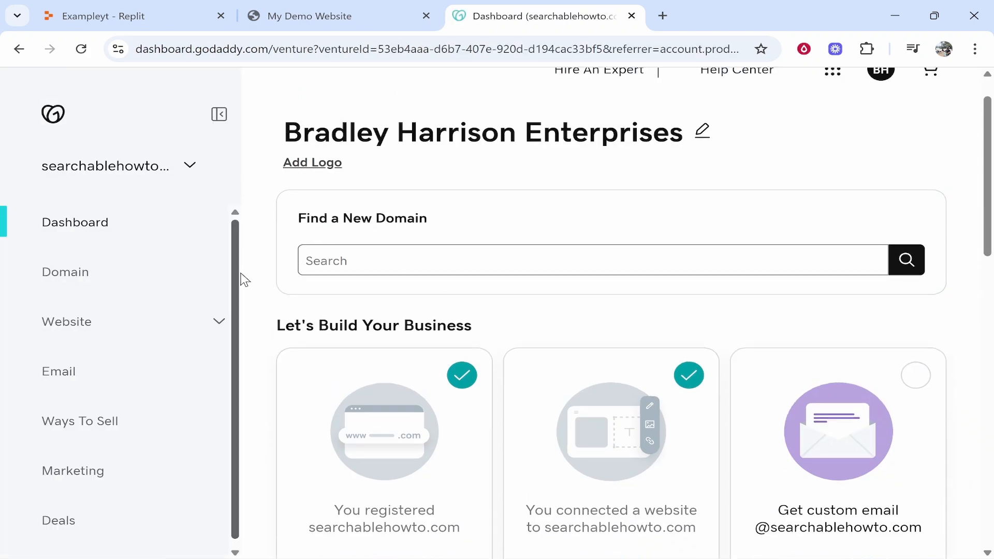
pyautogui.scroll(-1, 207, 274)
pyautogui.click(85, 275)
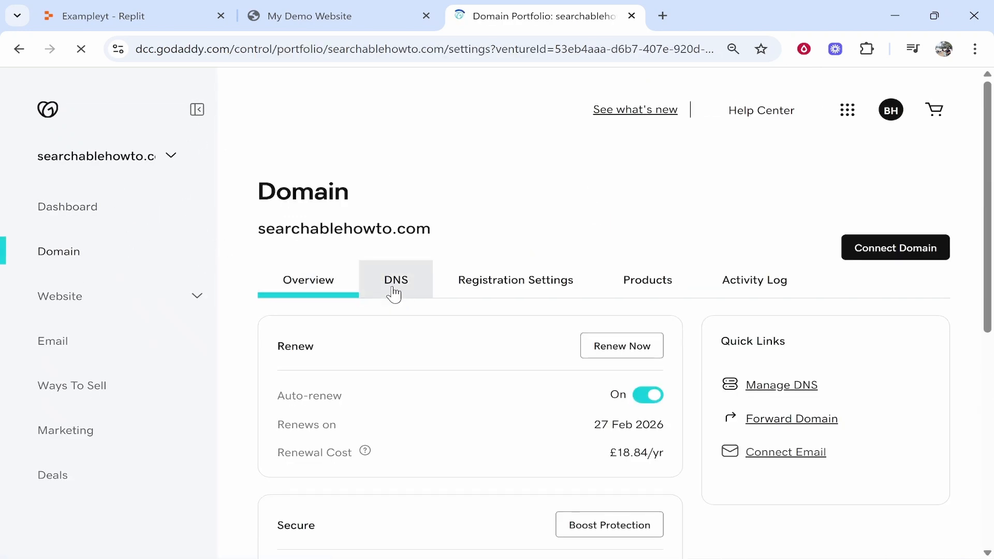
# - Copy the domain name searchablehowto.com, enter it as the domain in Replit and continue to the required DNS records
pyautogui.moveTo(434, 224); pyautogui.dragTo(264, 231)
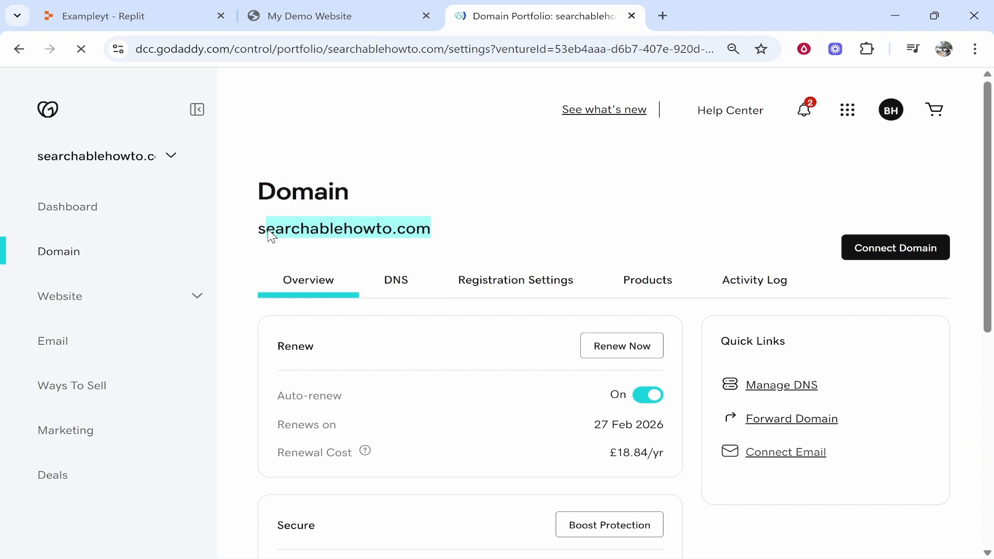
pyautogui.rightClick(270, 237)
pyautogui.click(336, 257)
pyautogui.click(179, 20)
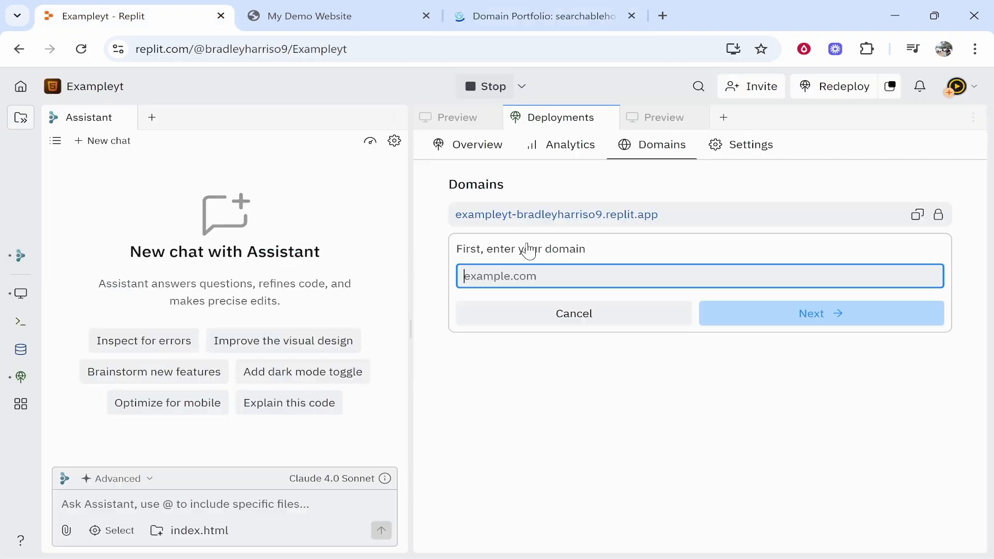
pyautogui.rightClick(544, 276)
pyautogui.click(596, 346)
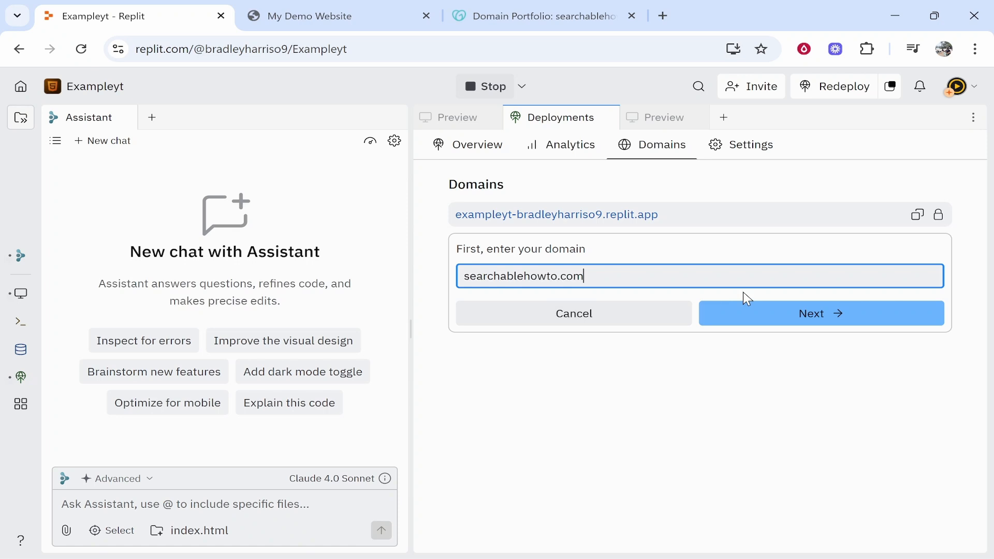
pyautogui.click(780, 313)
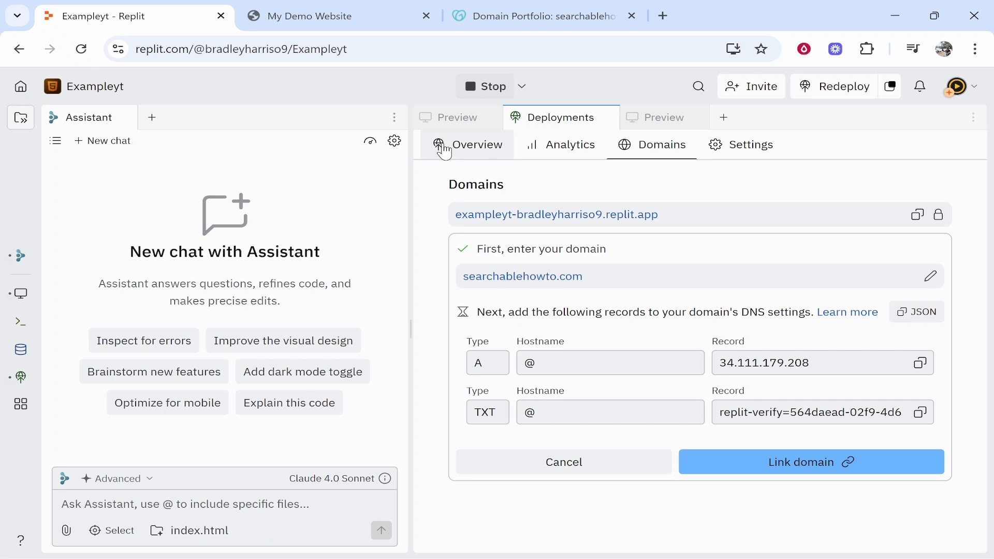
# - Return to GoDaddy, open the DNS records of searchablehowto.com and start a new record
pyautogui.click(531, 7)
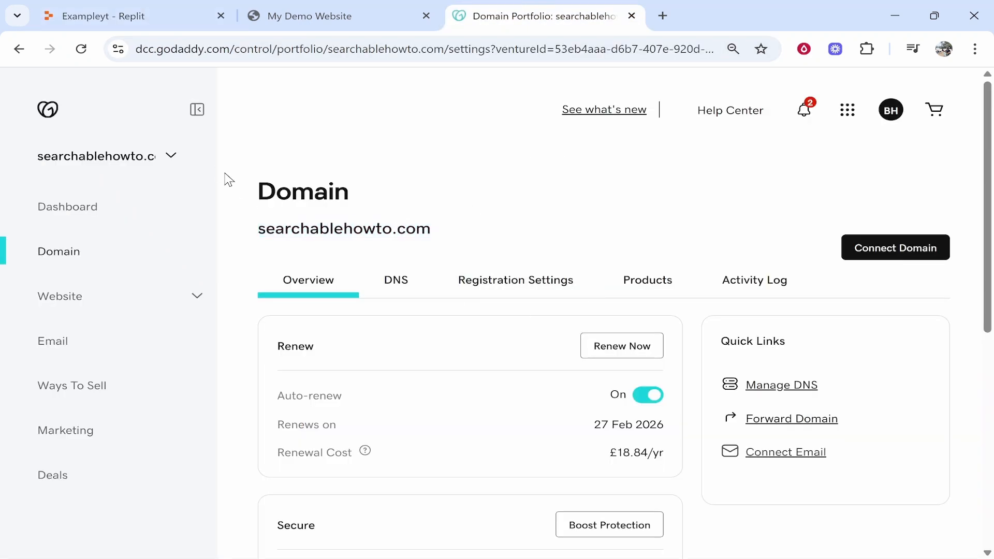
pyautogui.click(402, 290)
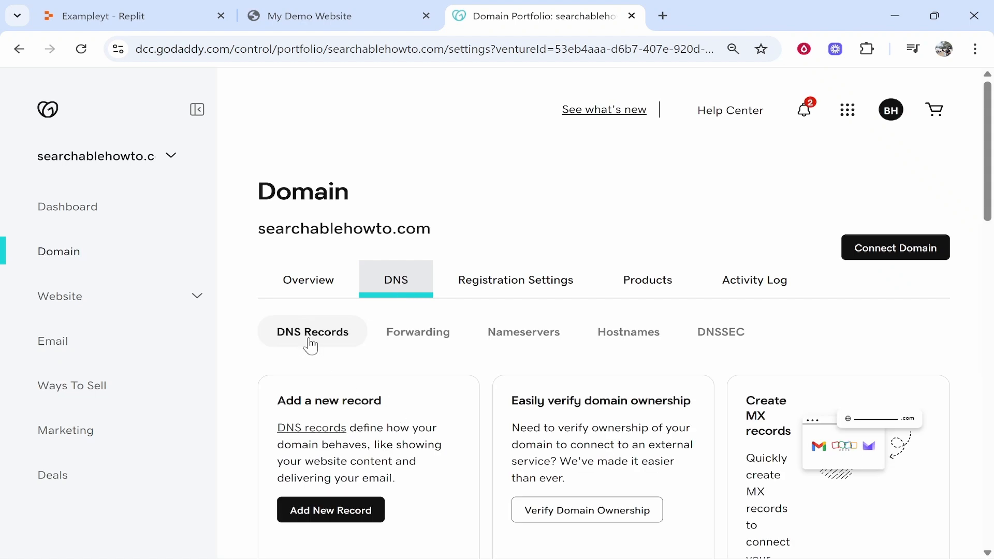
pyautogui.scroll(-5, 311, 345)
pyautogui.click(361, 283)
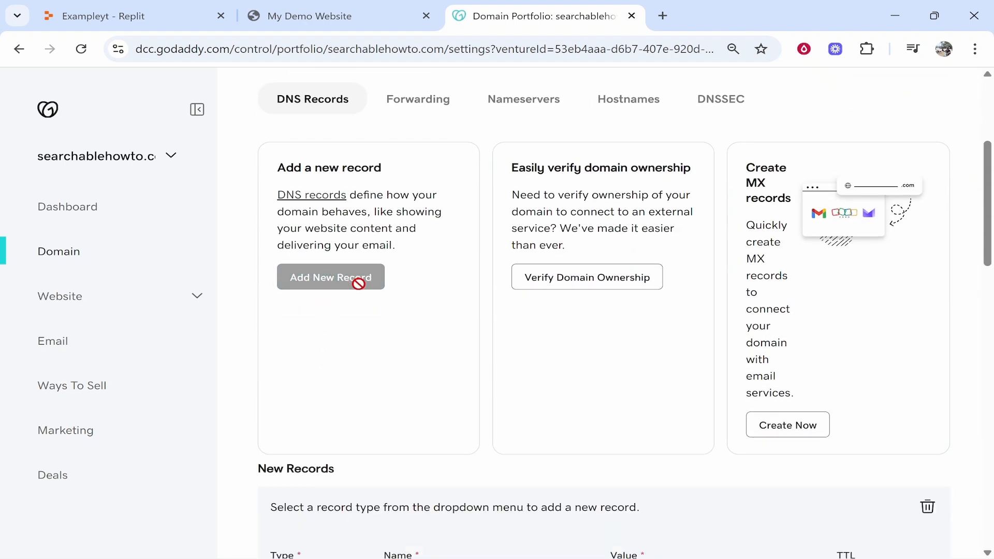
pyautogui.scroll(-3, 360, 285)
pyautogui.scroll(-3, 337, 170)
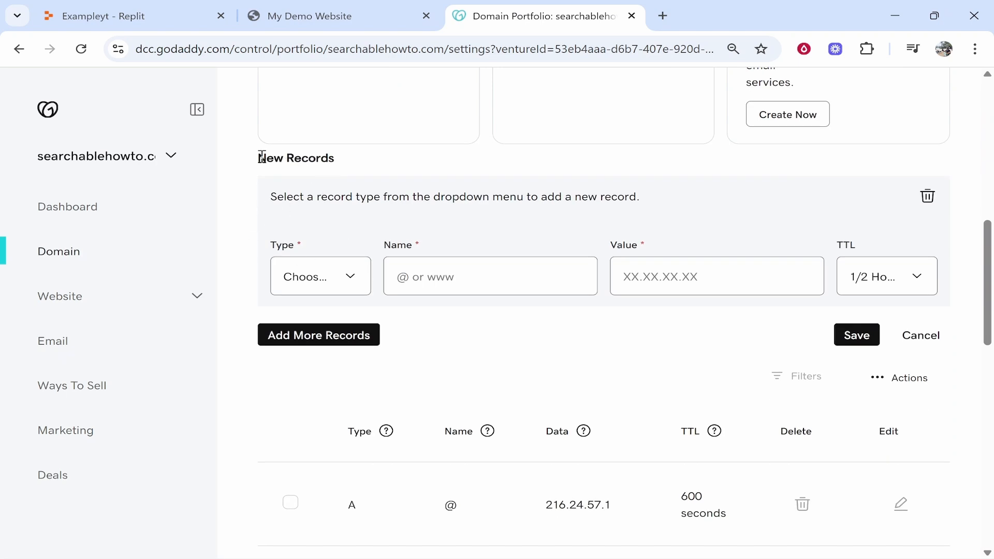
pyautogui.moveTo(263, 157); pyautogui.dragTo(360, 155)
# - Copy the A record's IP address from the Replit domain setup
pyautogui.click(129, 16)
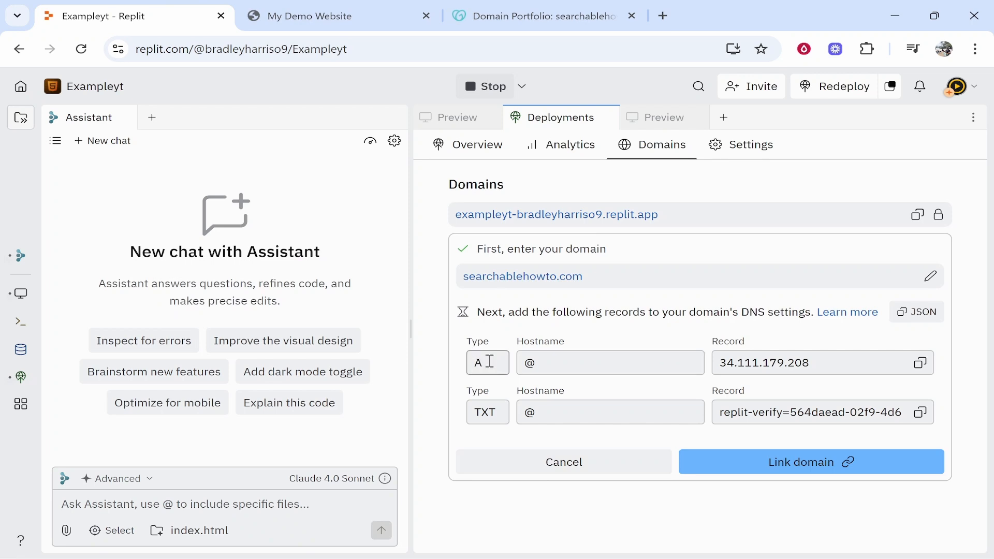
pyautogui.click(574, 357)
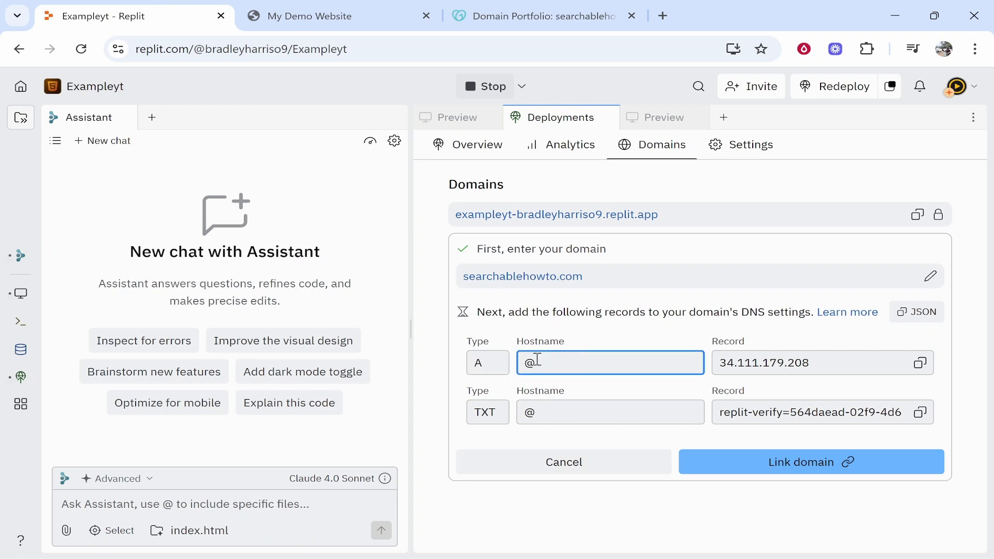
pyautogui.click(920, 363)
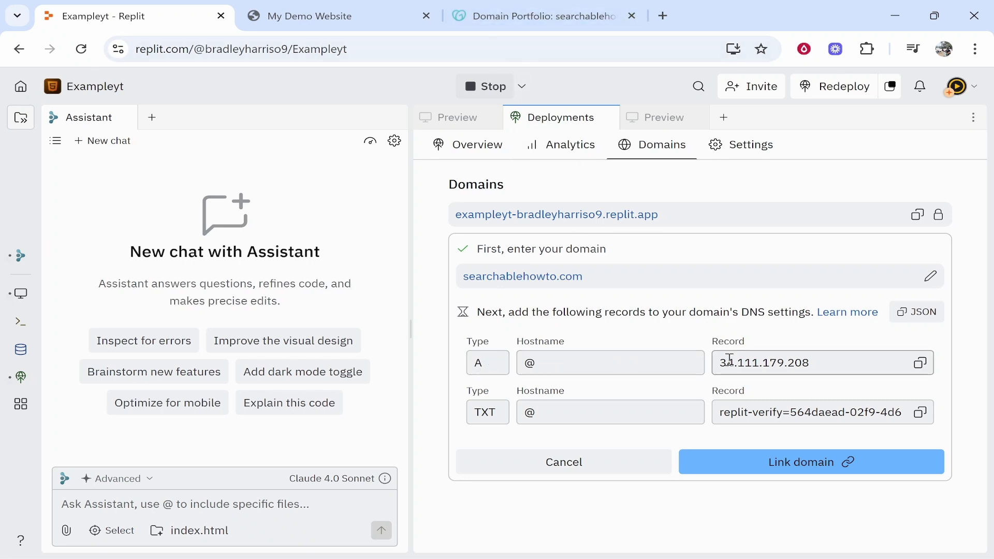
# - Add and save a GoDaddy DNS record of type A with name @ and value 34.111.179.208
pyautogui.click(501, 12)
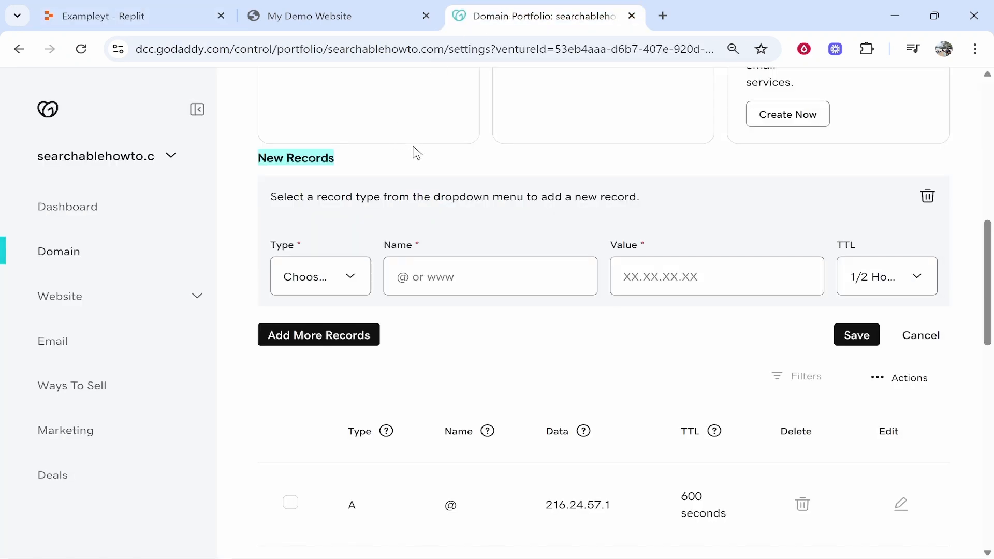
pyautogui.click(349, 284)
pyautogui.click(313, 331)
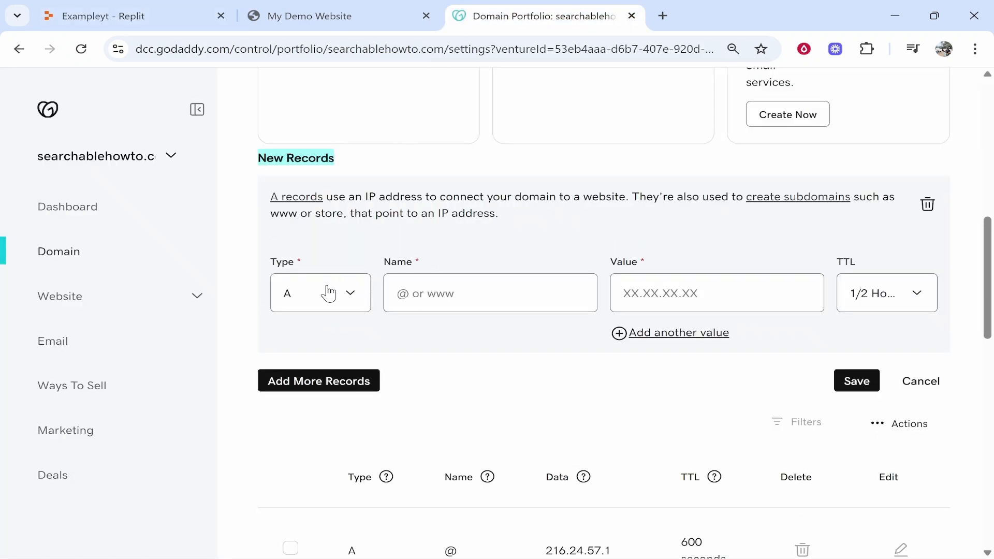
pyautogui.click(476, 291)
pyautogui.write('@')
pyautogui.rightClick(665, 304)
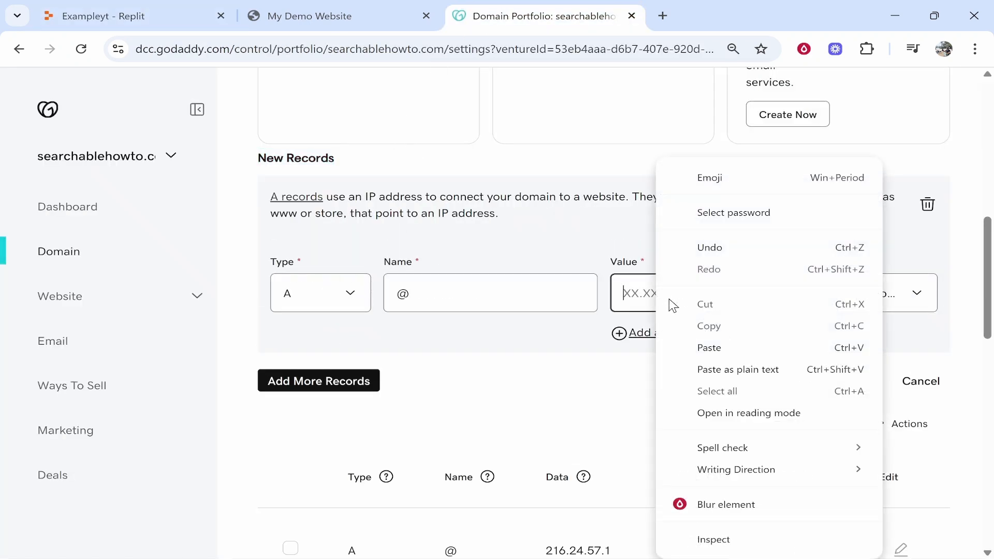
pyautogui.click(704, 347)
pyautogui.click(857, 381)
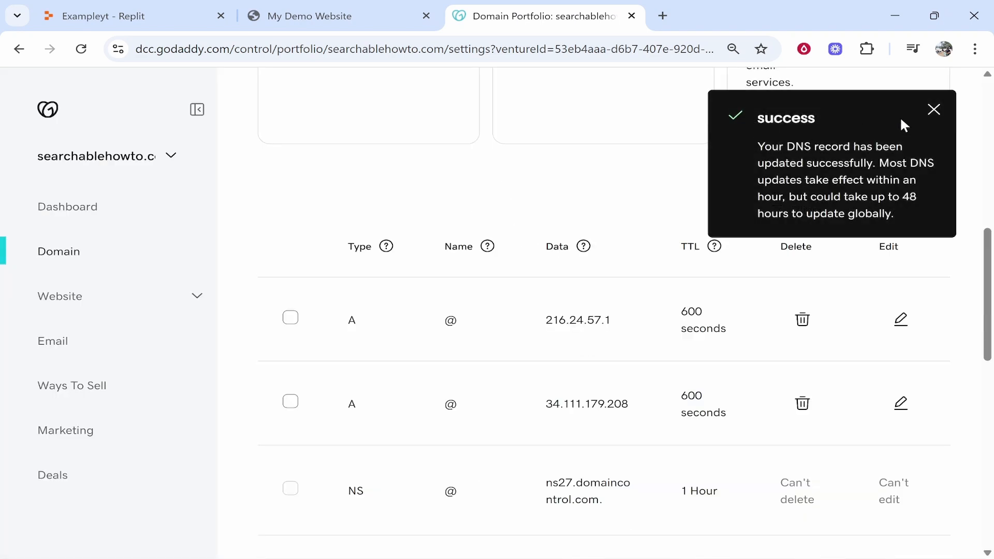
pyautogui.click(932, 110)
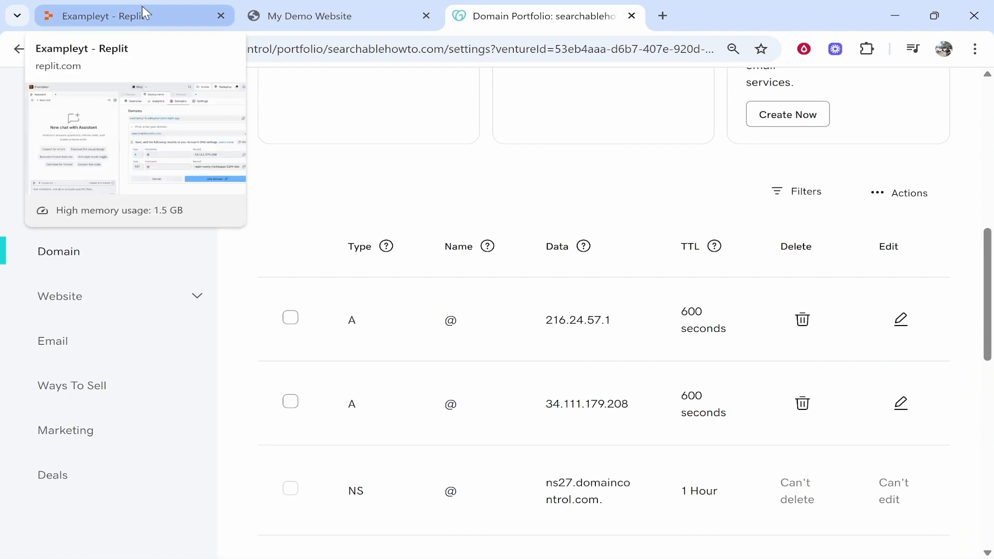
# - Check the A record value against Replit and delete the conflicting GoDaddy A record pointing to 216.24.57.1
pyautogui.moveTo(310, 304); pyautogui.dragTo(421, 339)
pyautogui.moveTo(538, 316); pyautogui.dragTo(561, 321)
pyautogui.click(204, 11)
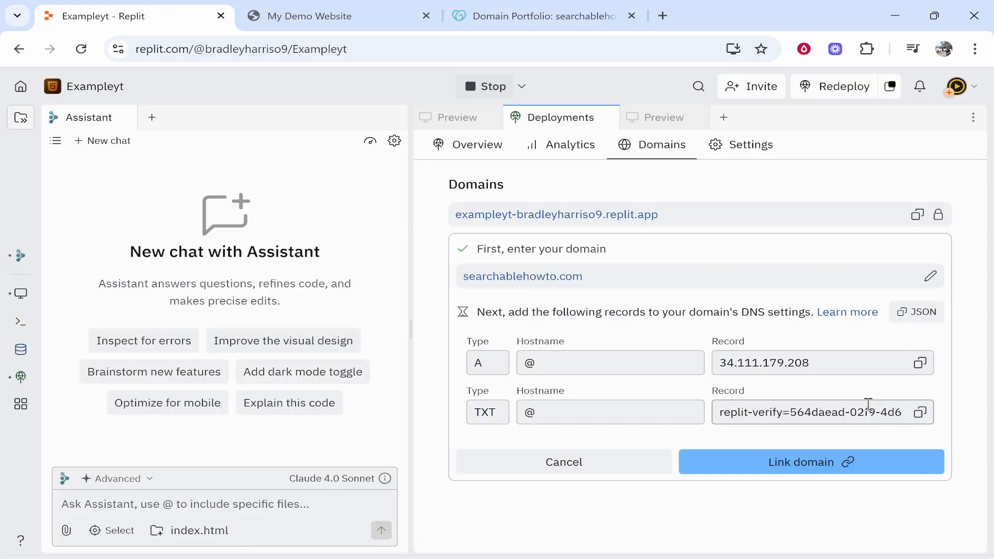
pyautogui.moveTo(825, 361); pyautogui.dragTo(804, 362)
pyautogui.doubleClick(790, 363)
pyautogui.click(793, 363)
pyautogui.click(539, 15)
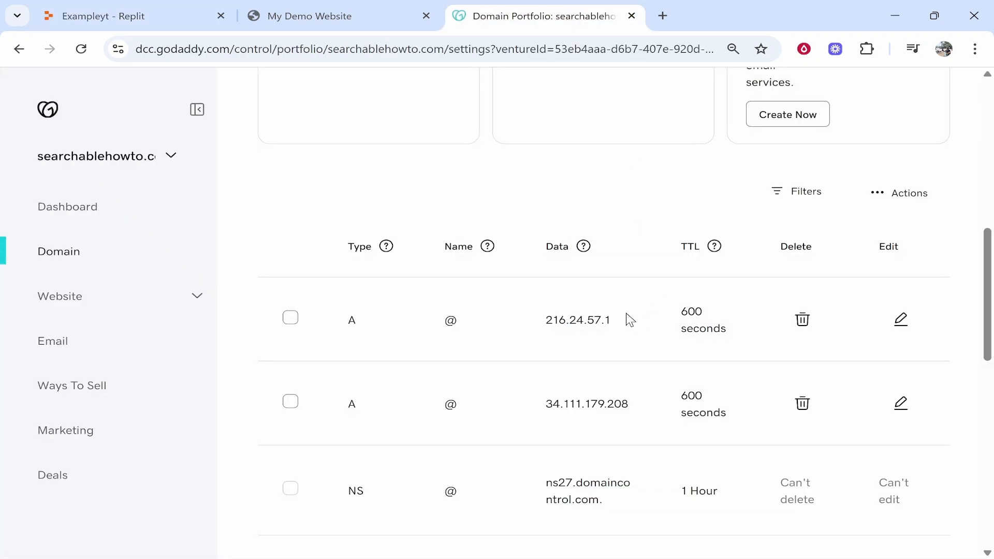
pyautogui.moveTo(609, 324); pyautogui.dragTo(266, 319)
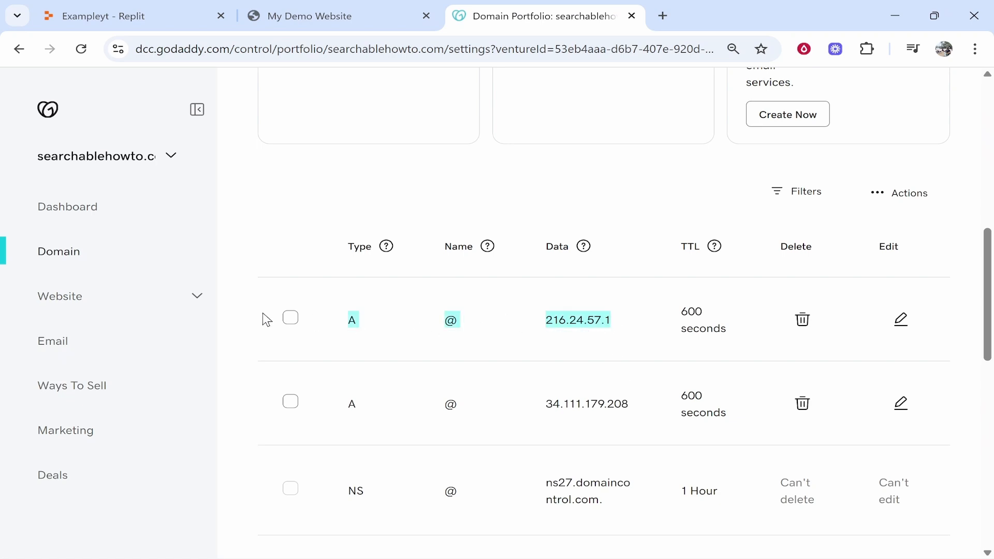
pyautogui.click(801, 321)
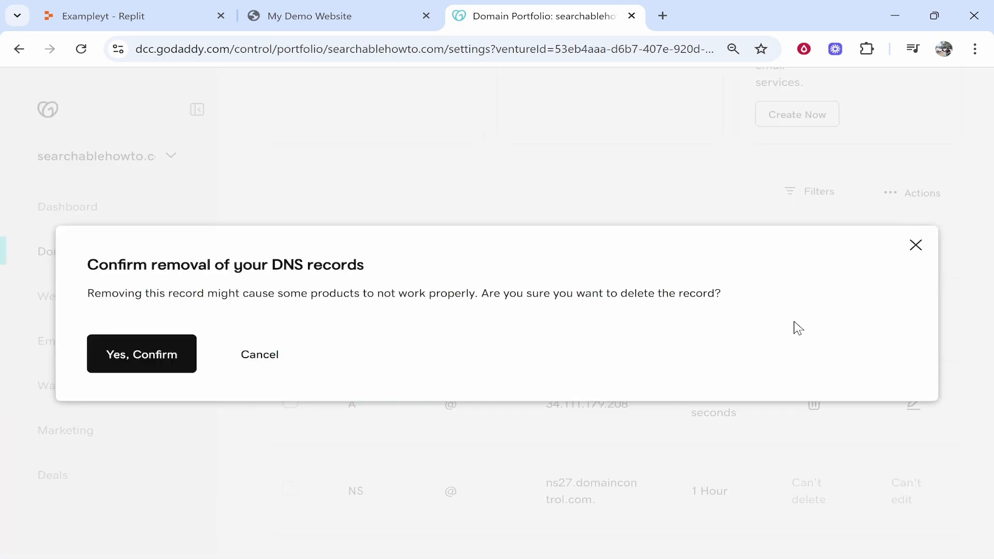
pyautogui.click(156, 347)
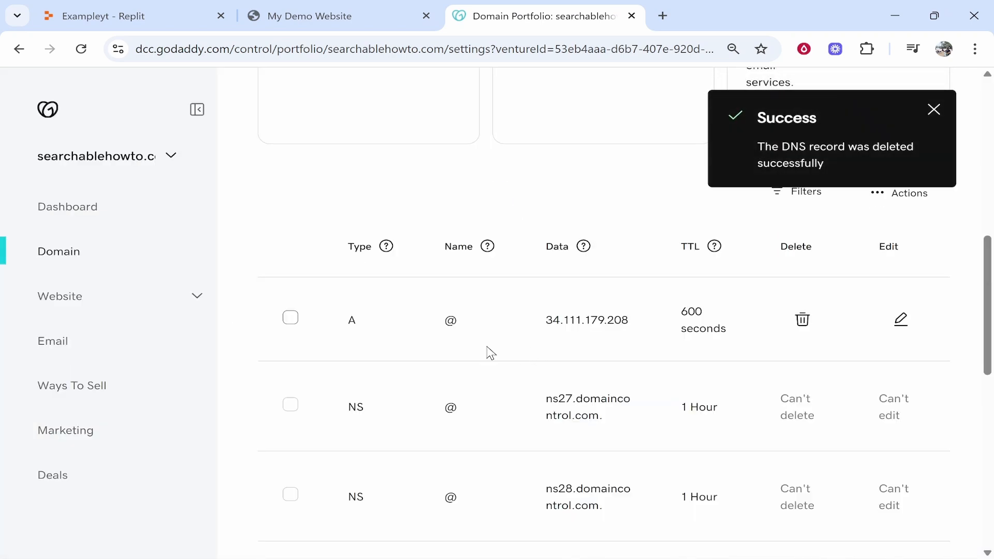
# - Delete the GoDaddy CNAME record www pointing to base44.onrender.com and review the remaining DNS records
pyautogui.moveTo(644, 322); pyautogui.dragTo(356, 311)
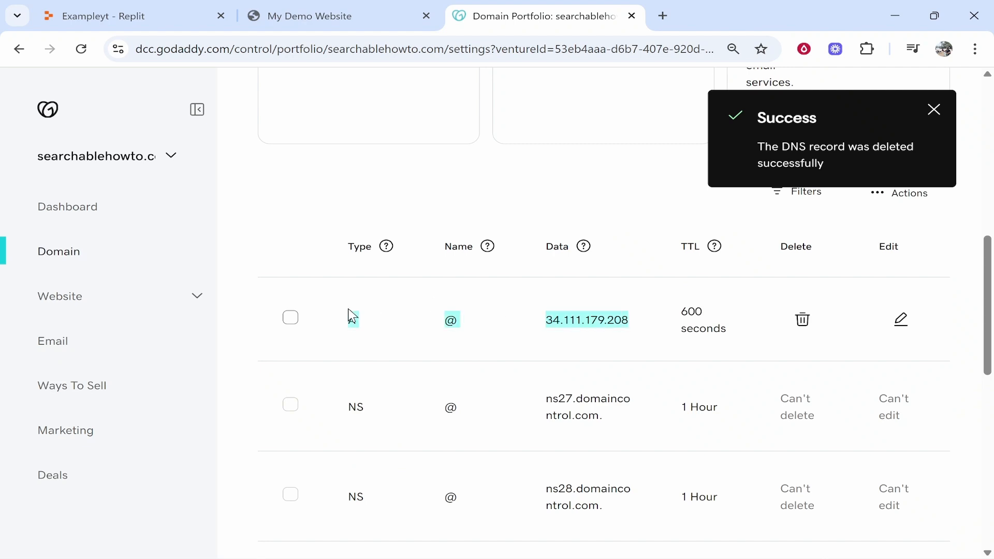
pyautogui.scroll(-3, 395, 343)
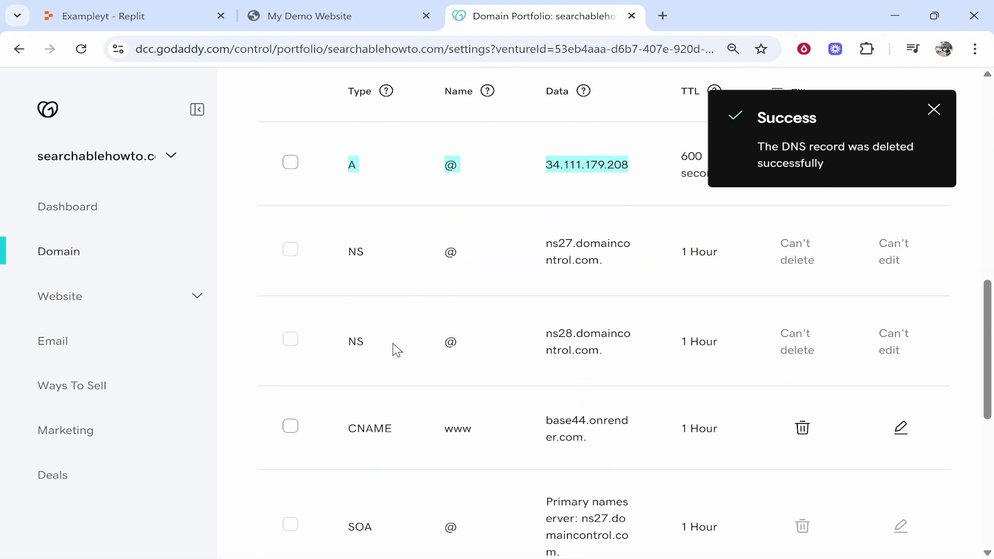
pyautogui.scroll(3, 396, 344)
pyautogui.scroll(-4, 638, 324)
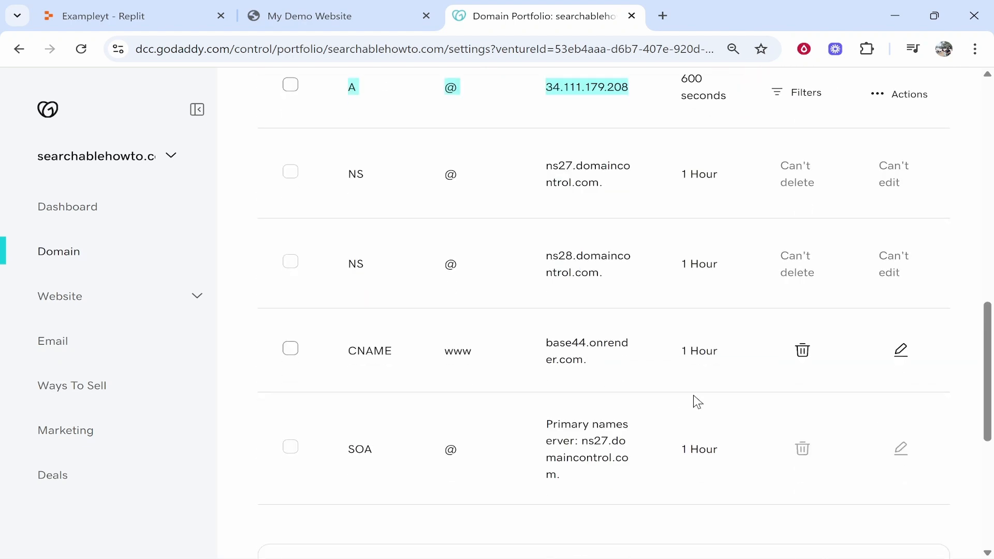
pyautogui.moveTo(339, 354); pyautogui.dragTo(629, 360)
pyautogui.click(805, 351)
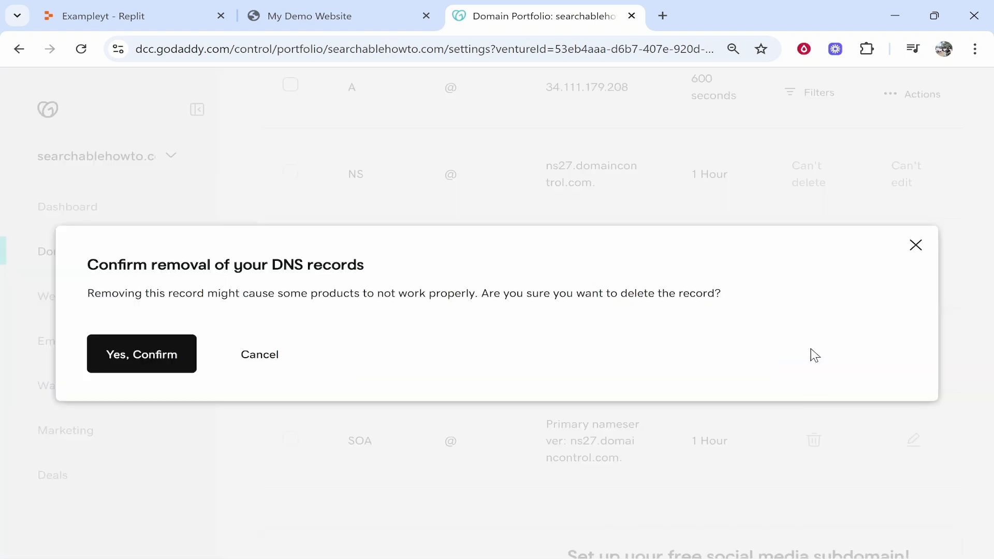
pyautogui.click(146, 362)
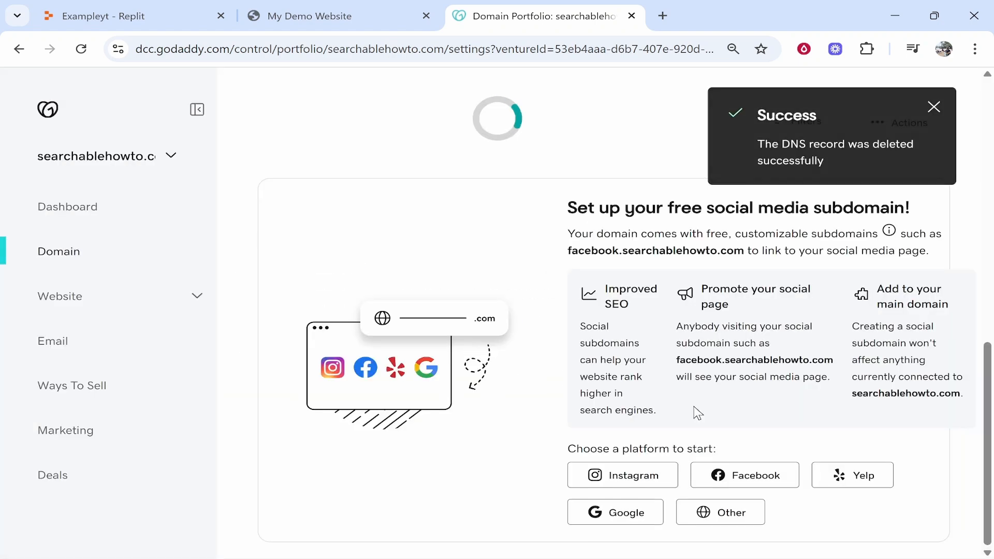
pyautogui.scroll(4, 628, 352)
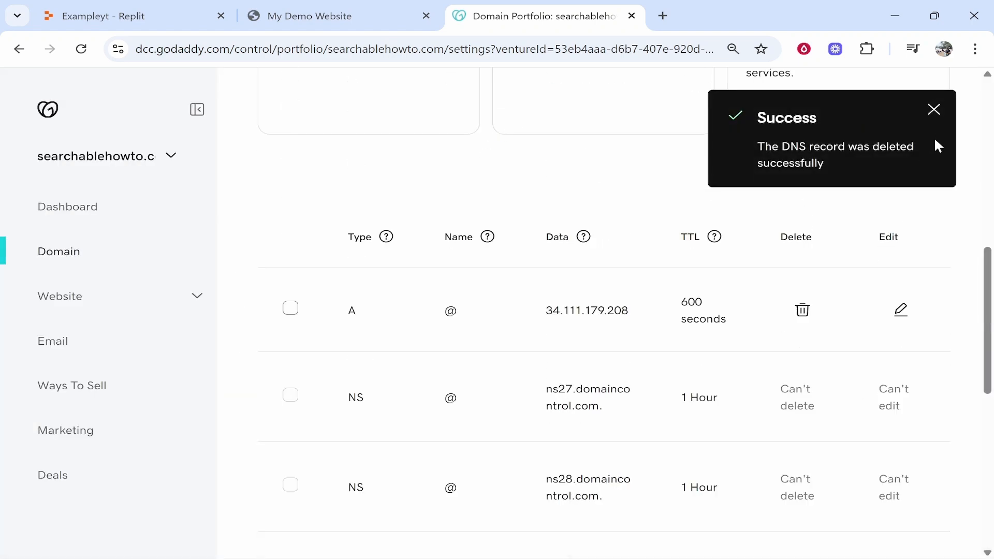
pyautogui.click(933, 111)
pyautogui.scroll(-3, 854, 302)
pyautogui.scroll(-2, 826, 225)
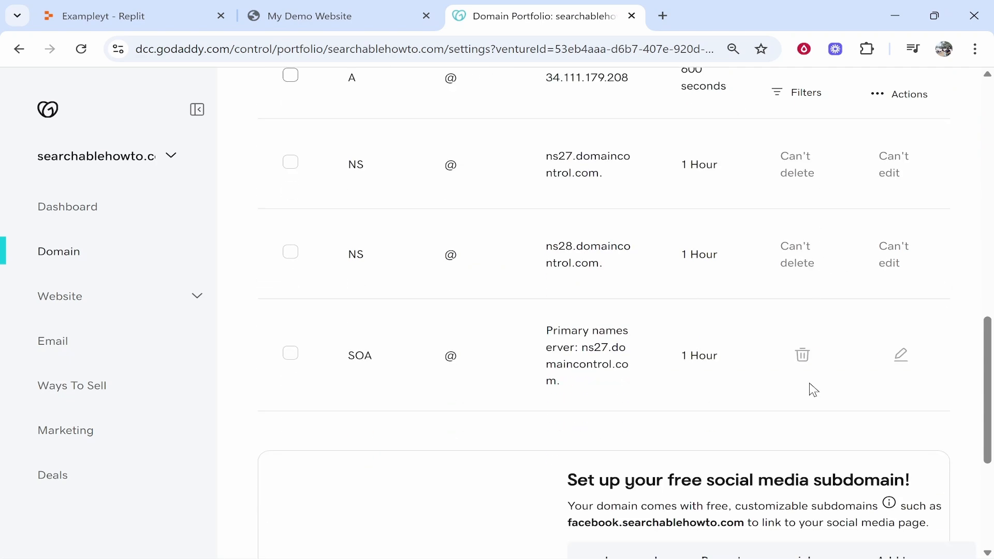
pyautogui.scroll(5, 809, 388)
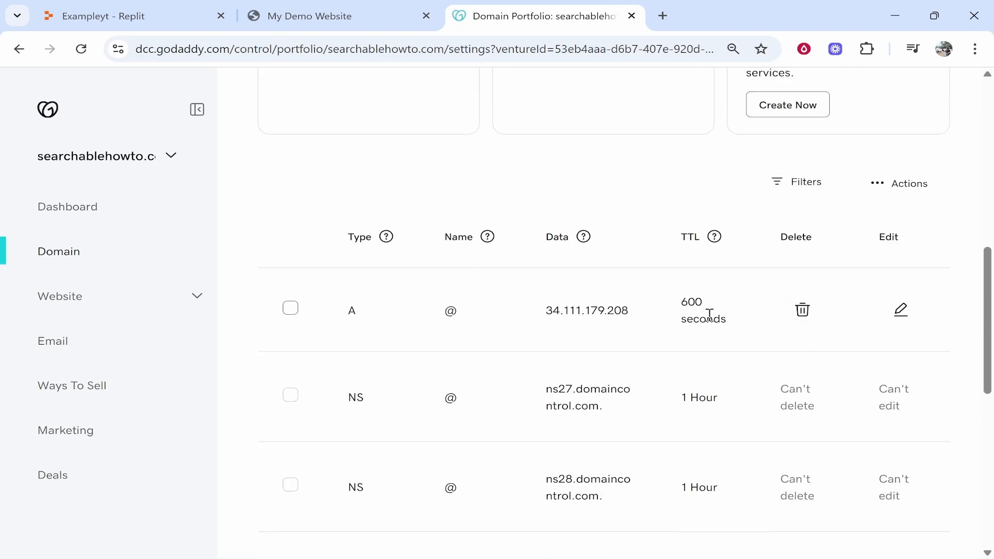
# - Check the second record's type in Replit and start a new GoDaddy DNS record of type TXT
pyautogui.click(204, 17)
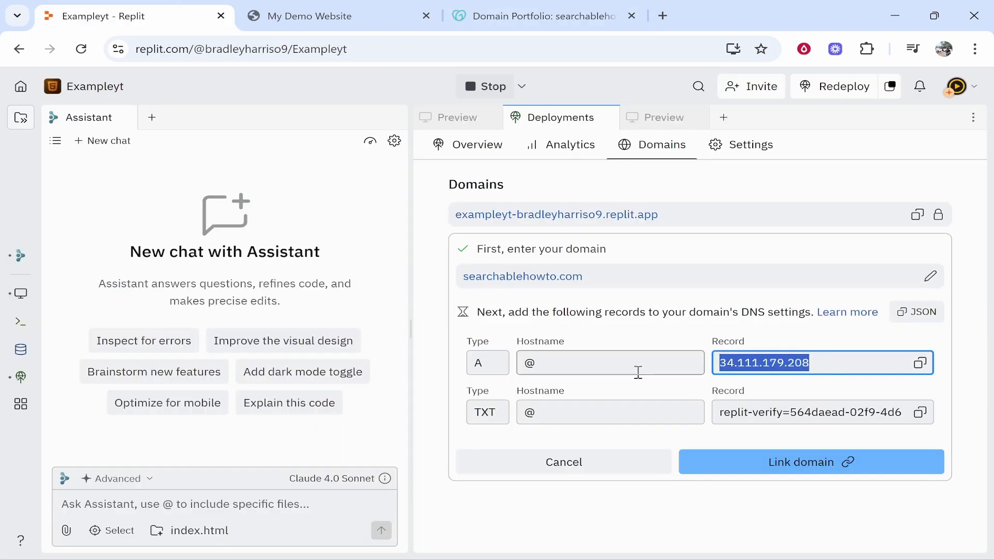
pyautogui.click(541, 16)
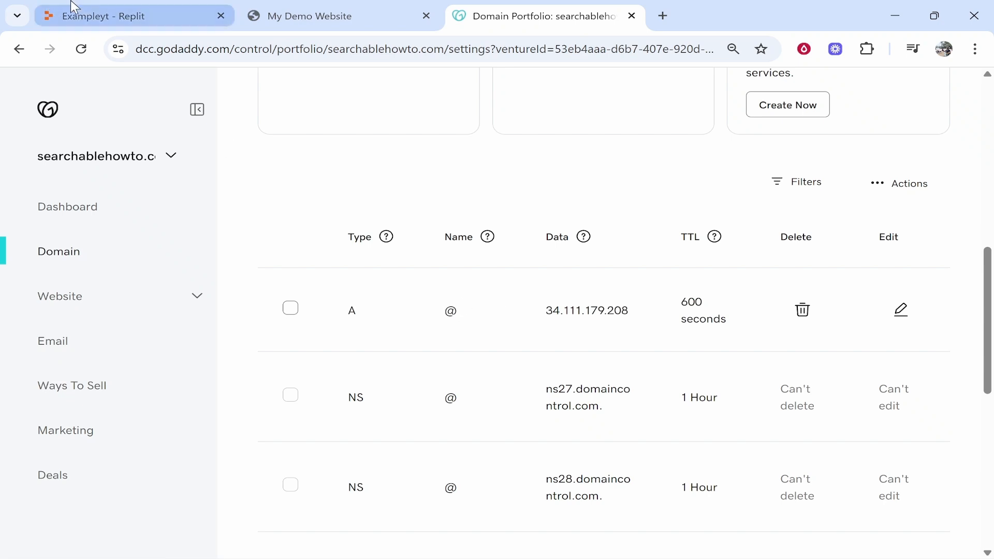
pyautogui.click(129, 16)
pyautogui.moveTo(504, 413); pyautogui.dragTo(458, 405)
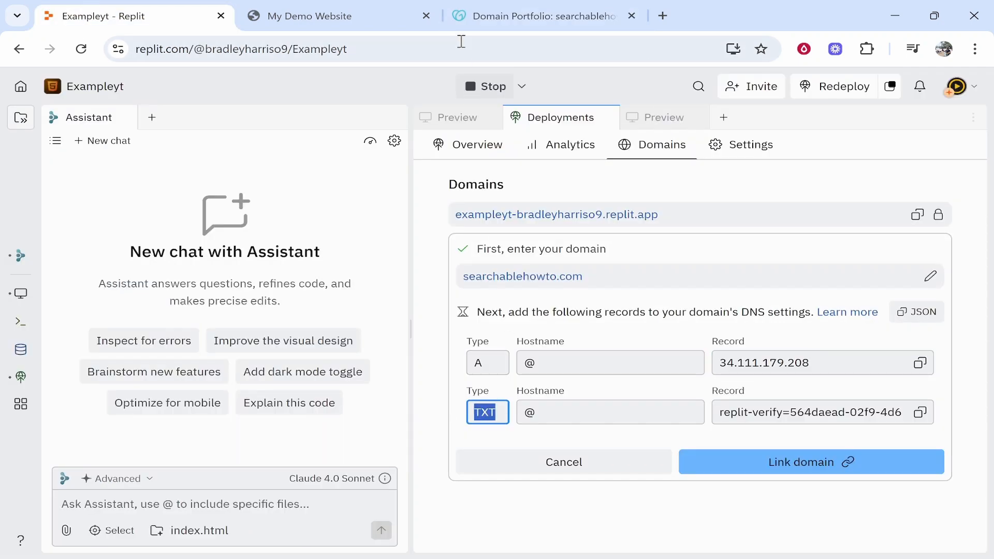
pyautogui.click(541, 16)
pyautogui.scroll(3, 439, 244)
pyautogui.click(371, 337)
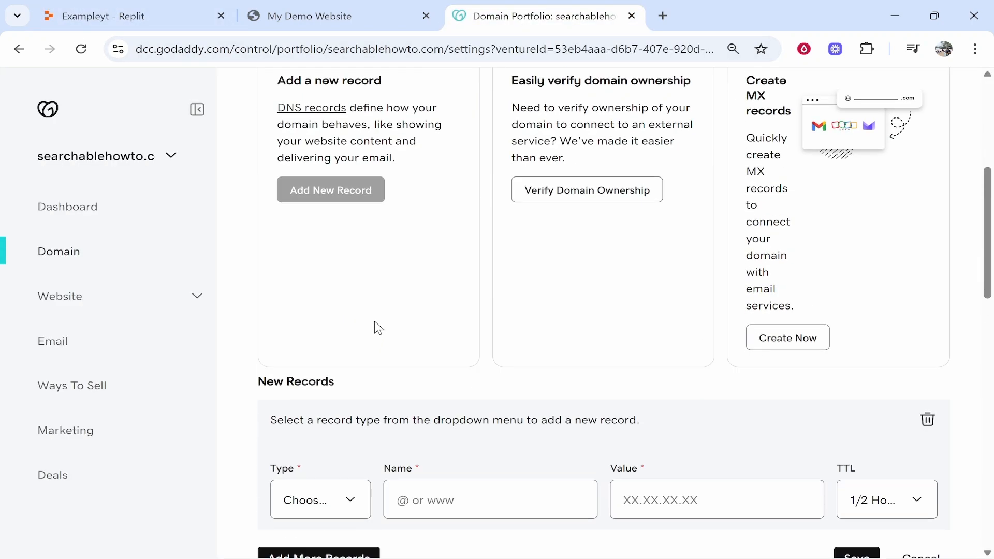
pyautogui.click(344, 273)
pyautogui.click(313, 399)
# - Return to Replit, check the TXT record's hostname and copy its verification value
pyautogui.hotkey('ctrl', 'Tab')
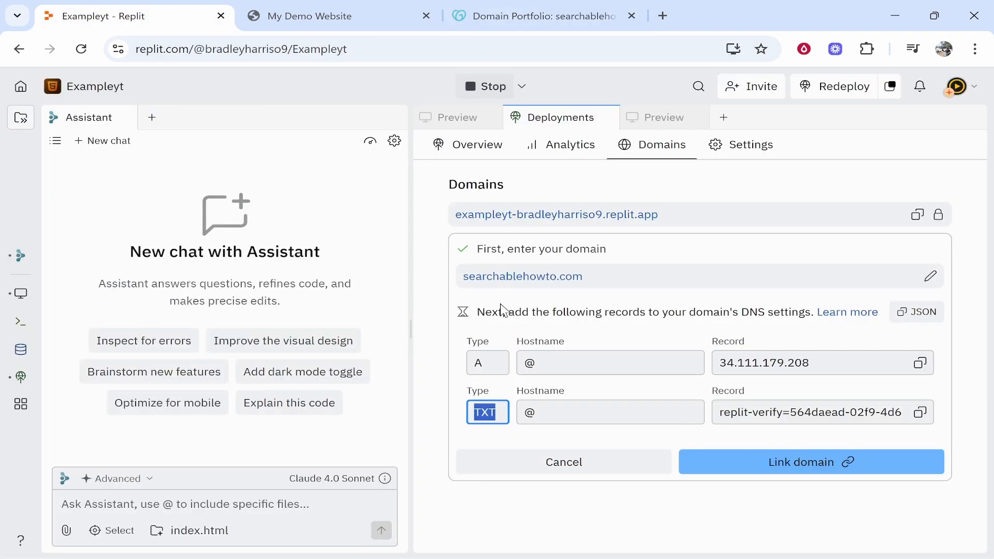
pyautogui.click(654, 412)
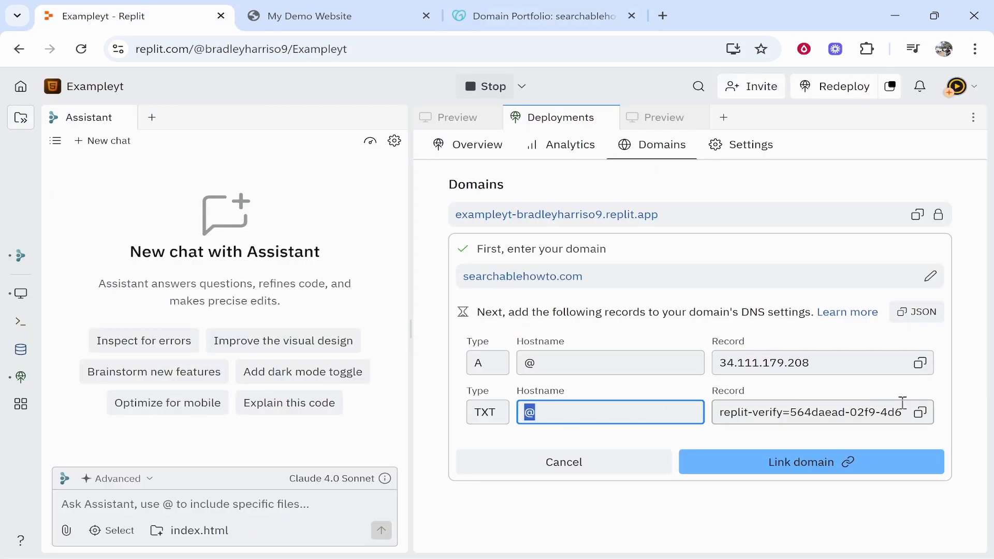
pyautogui.click(921, 417)
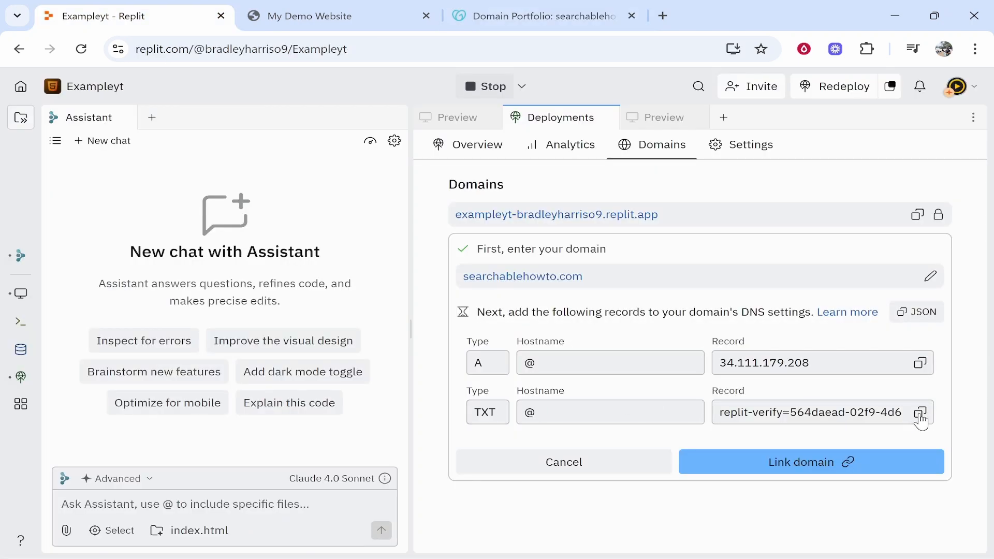
# - Give the new GoDaddy TXT record the name @, paste the Replit verification value and save it
pyautogui.click(492, 19)
pyautogui.write('@')
pyautogui.click(693, 268)
pyautogui.hotkey('ctrl', 'v')
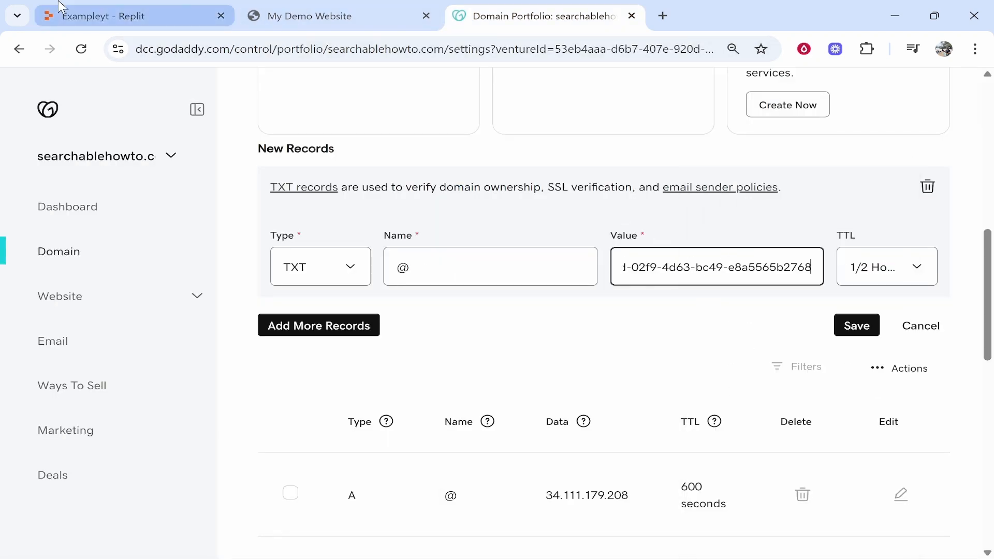
pyautogui.click(865, 337)
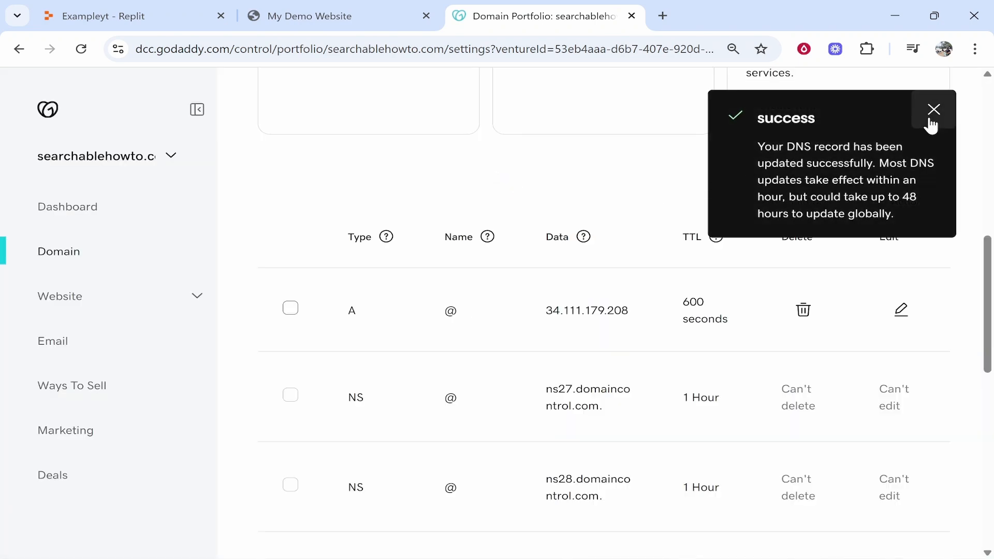
pyautogui.click(934, 103)
# - Switch to Replit and link searchablehowto.com to the deployment
pyautogui.scroll(3, 514, 280)
pyautogui.scroll(5, 513, 279)
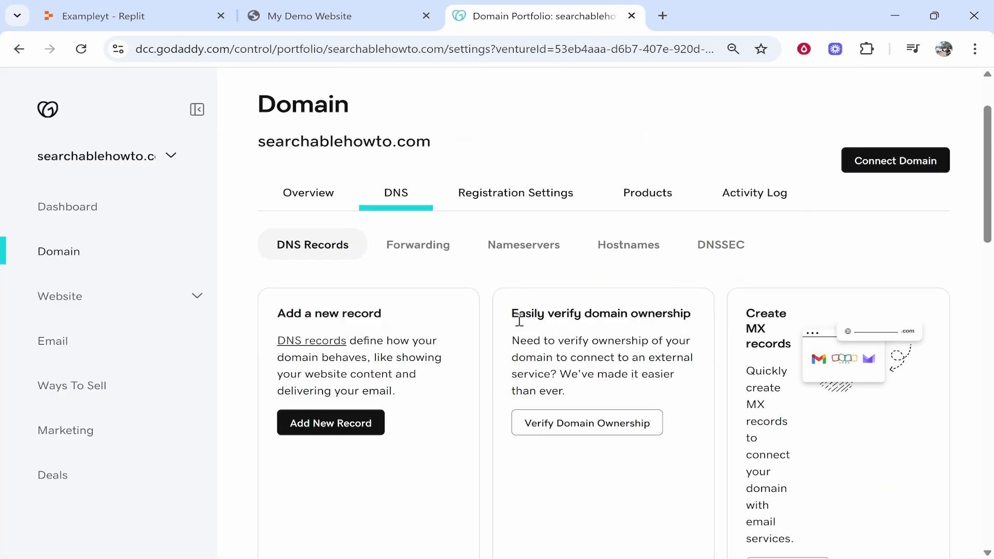
pyautogui.scroll(2, 368, 160)
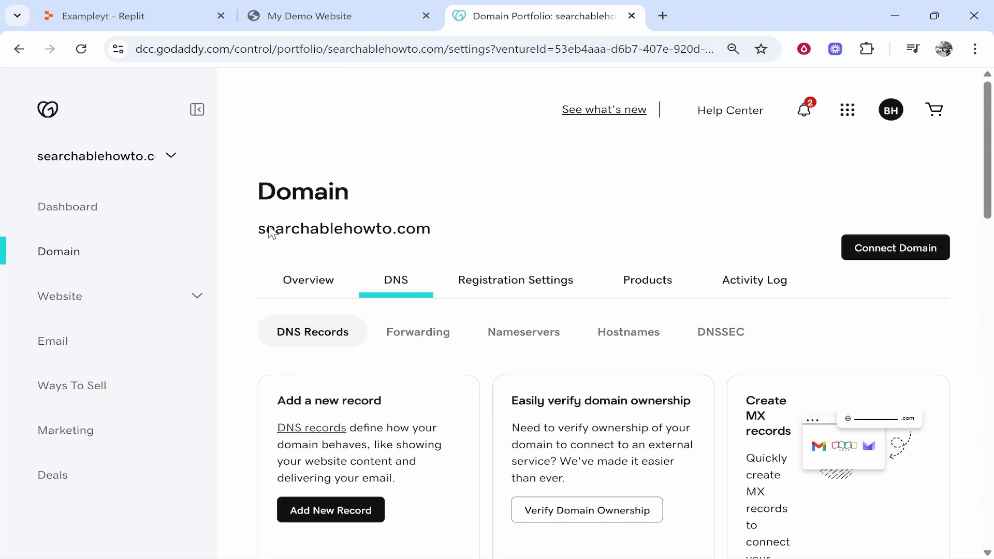
pyautogui.click(138, 7)
pyautogui.click(845, 461)
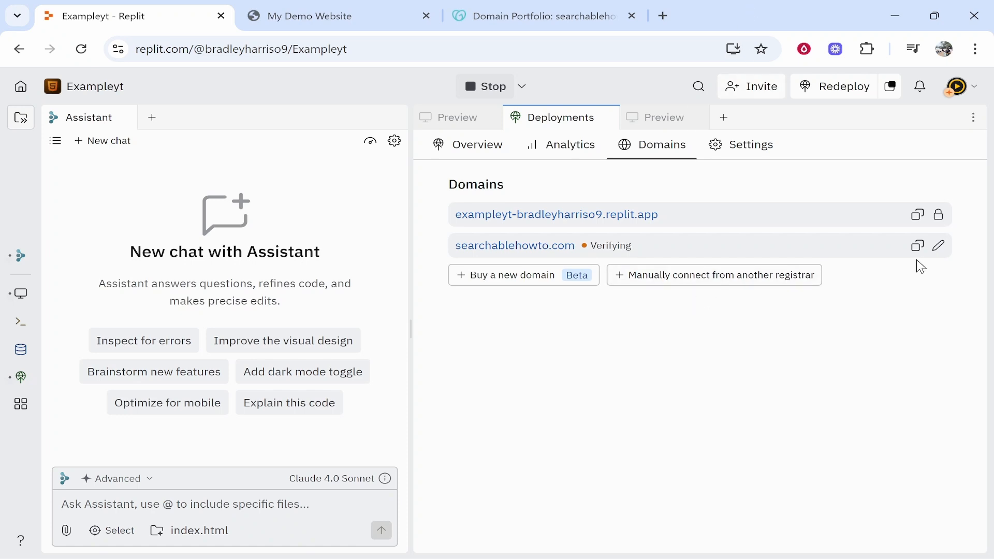
# - Expand the linked domain's record details and test searchablehowto.com in a separate tab, closing it when done
pyautogui.click(939, 246)
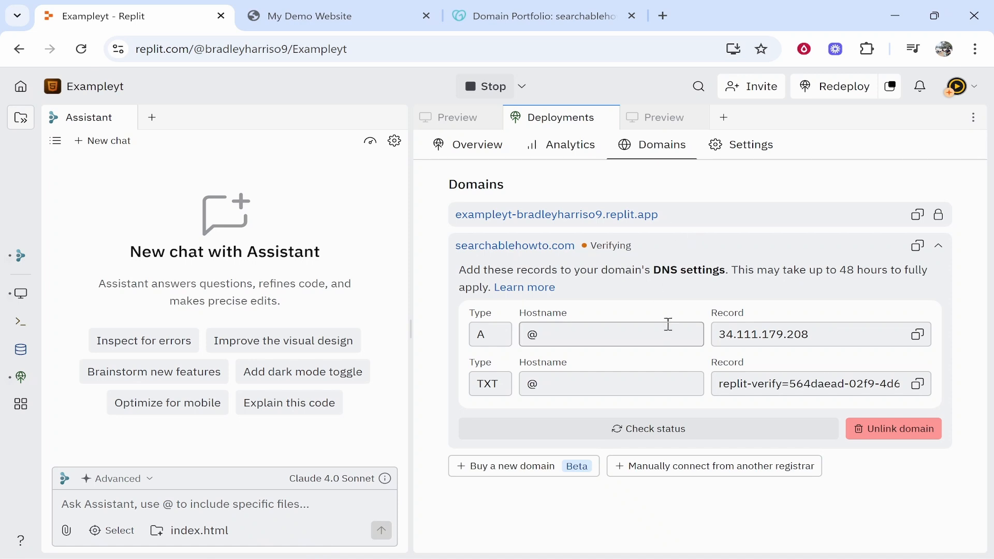
pyautogui.click(520, 246)
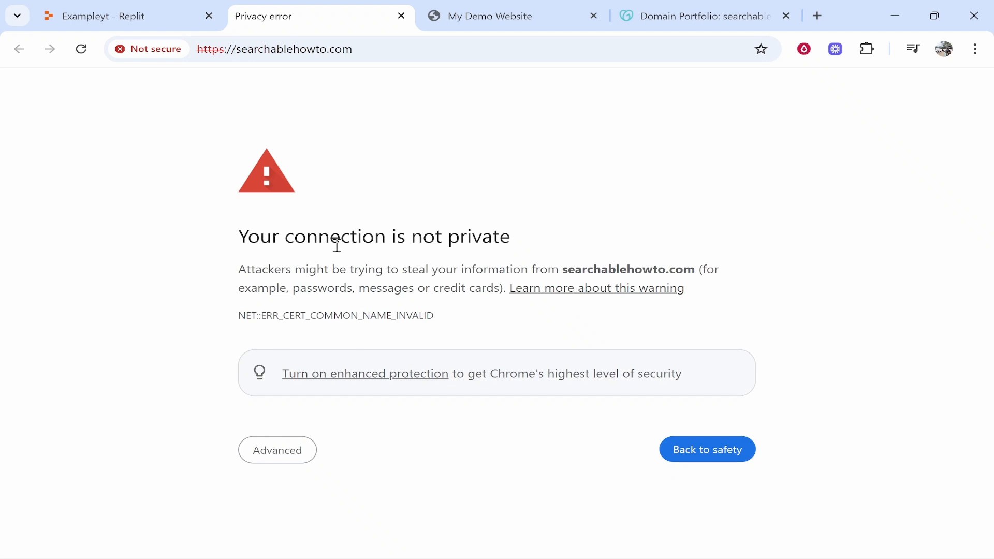
pyautogui.click(402, 17)
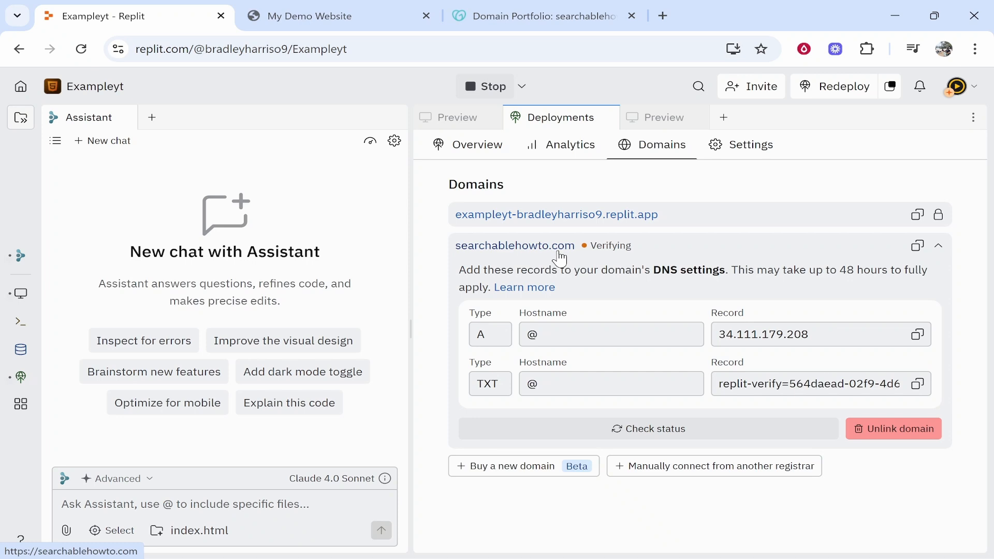
# - Open dnschecker.org in a new tab and copy the domain name searchablehowto.com from GoDaddy for it
pyautogui.click(663, 17)
pyautogui.write('dns')
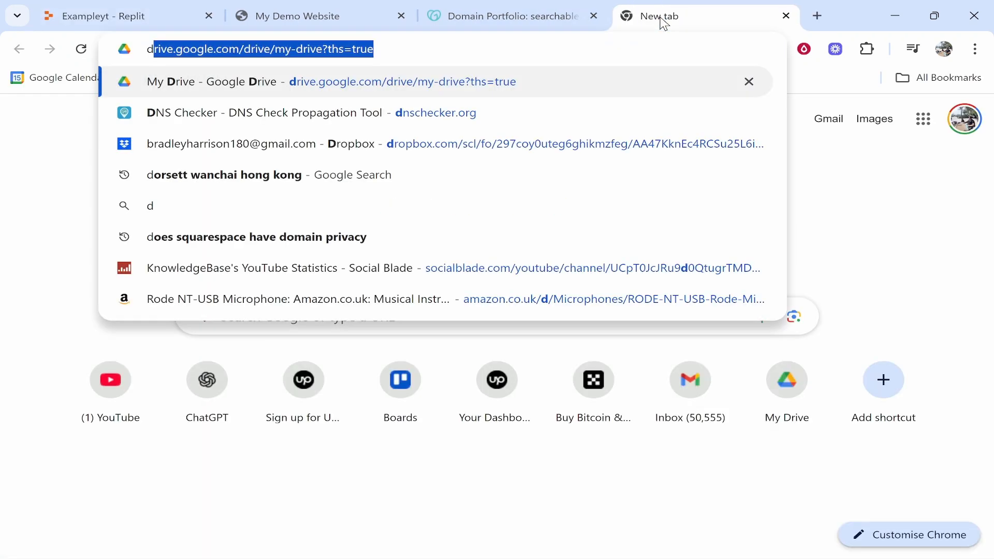
pyautogui.press('Return')
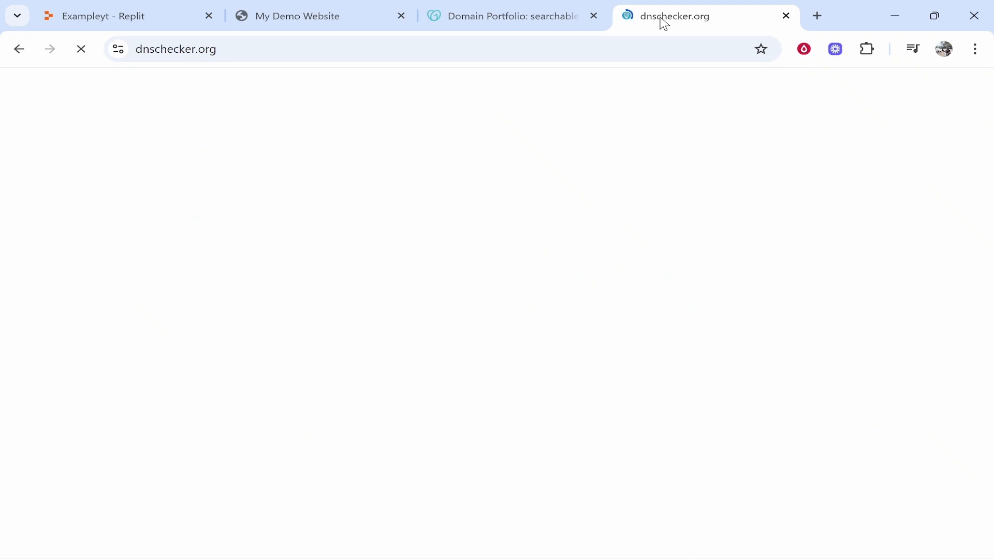
pyautogui.hotkey('ctrl', '1')
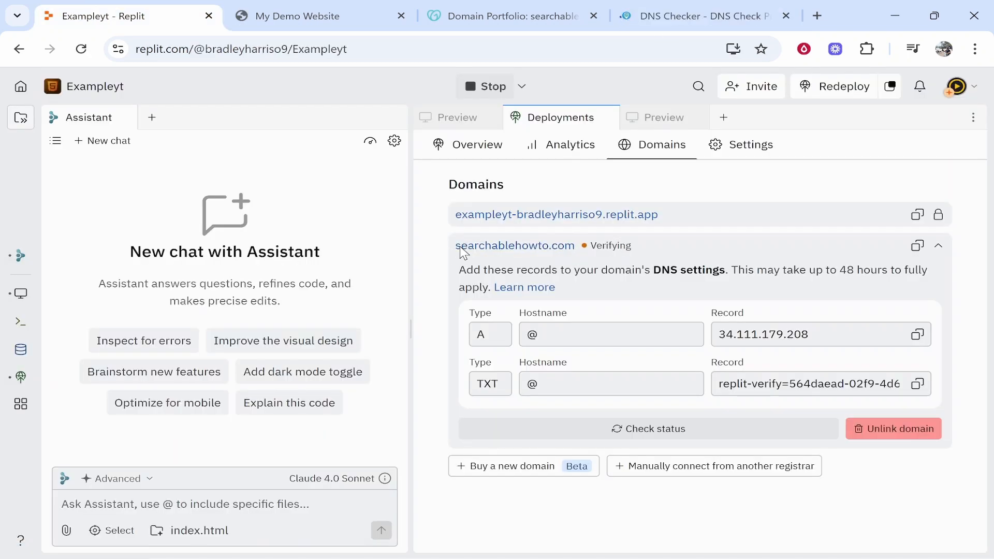
pyautogui.hotkey('ctrl', '3')
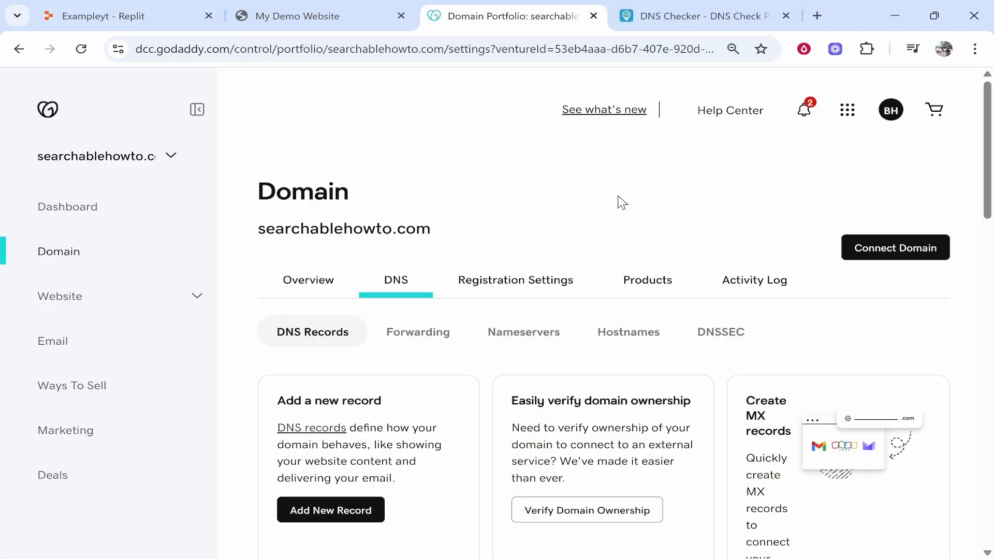
pyautogui.moveTo(429, 230); pyautogui.dragTo(265, 228)
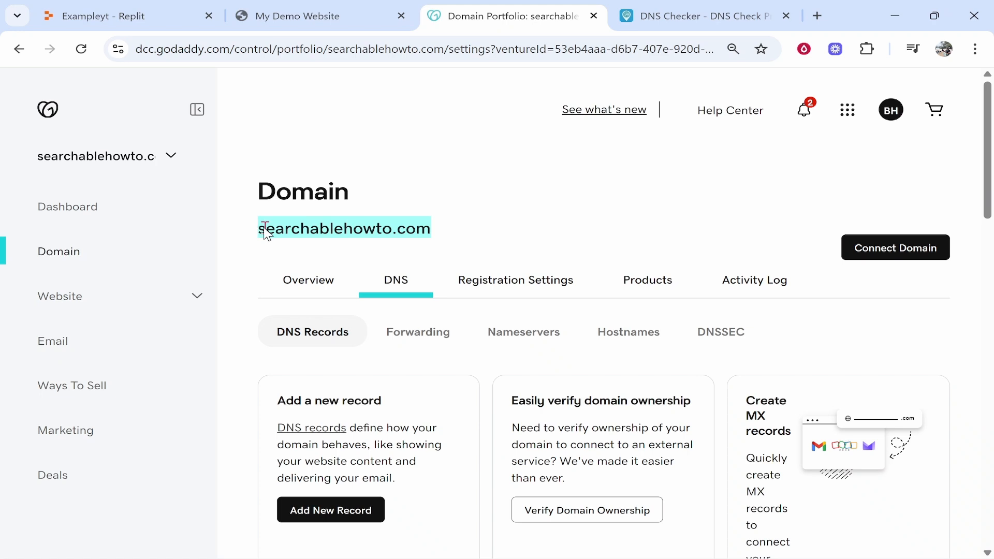
pyautogui.hotkey('ctrl', '4')
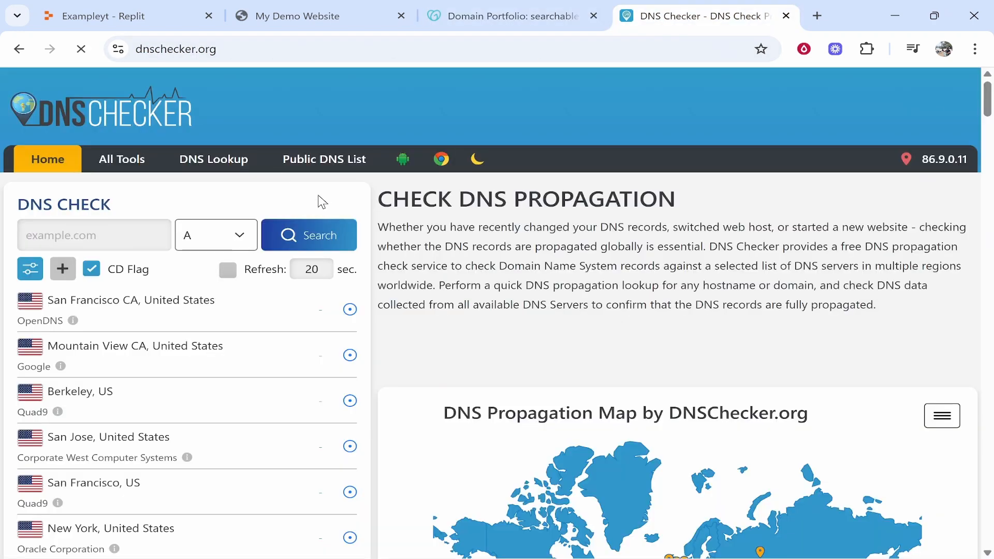
# - Check the A record propagation of searchablehowto.com on DNS Checker and review the results for the worldwide servers
pyautogui.rightClick(111, 238)
pyautogui.click(171, 346)
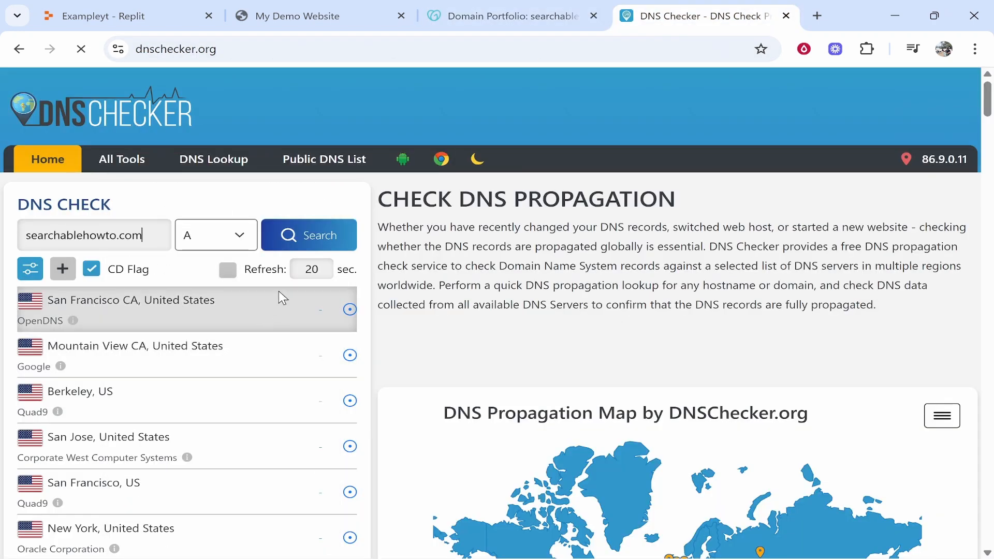
pyautogui.click(306, 249)
pyautogui.scroll(-6, 337, 231)
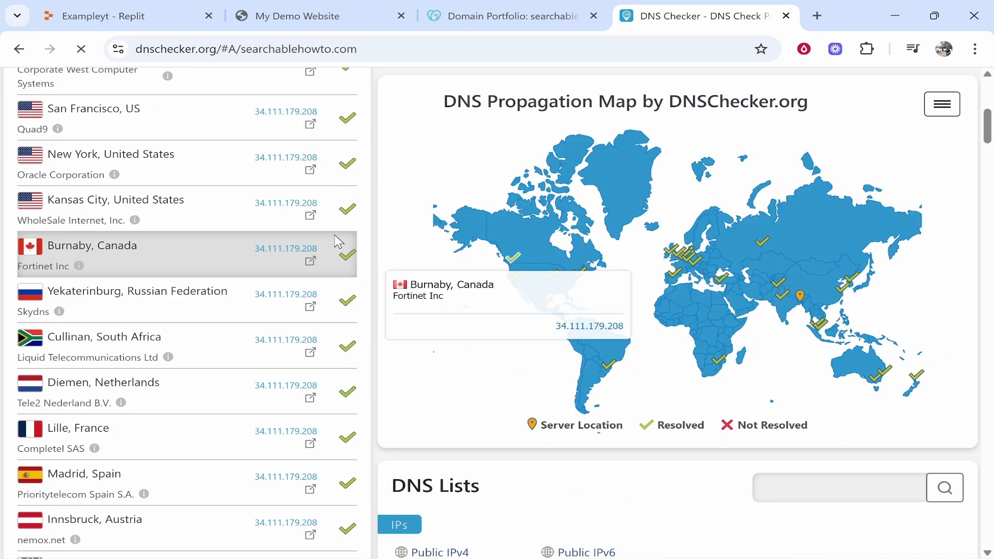
pyautogui.scroll(-7, 340, 242)
pyautogui.scroll(14, 345, 242)
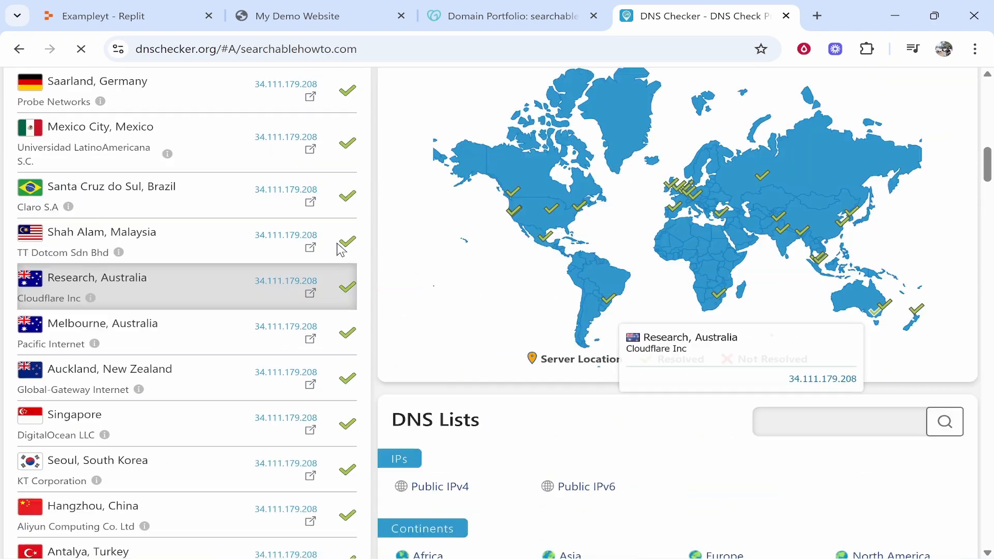
pyautogui.scroll(3, 343, 237)
pyautogui.scroll(-8, 340, 242)
pyautogui.scroll(8, 340, 244)
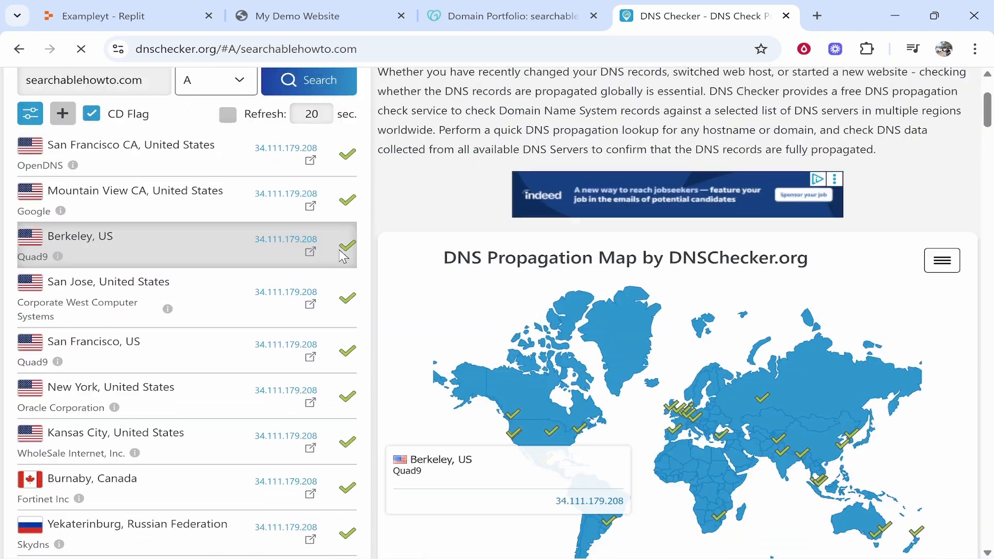
# - Reload the Replit project, check the domain's status in the deployment and test the searchablehowto.com link again
pyautogui.click(177, 10)
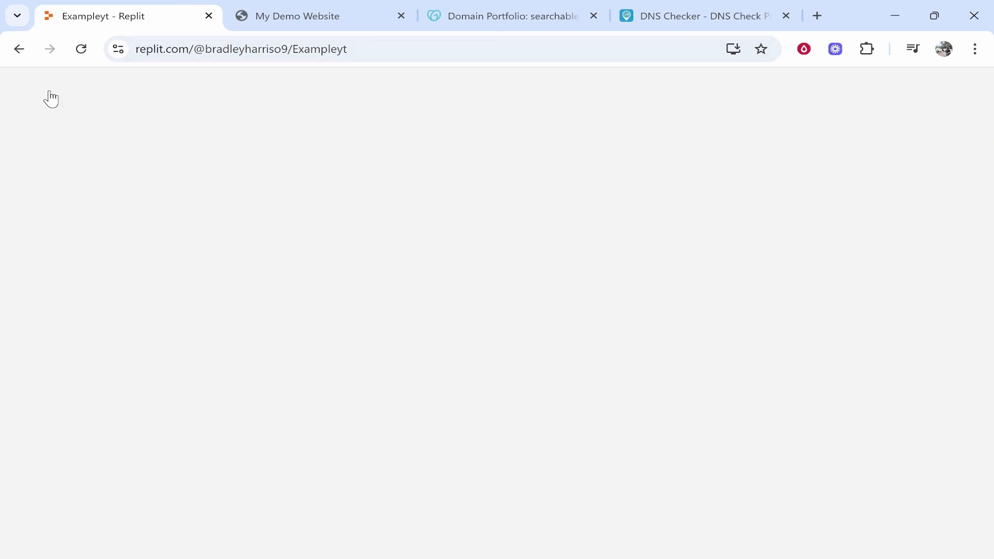
pyautogui.click(80, 50)
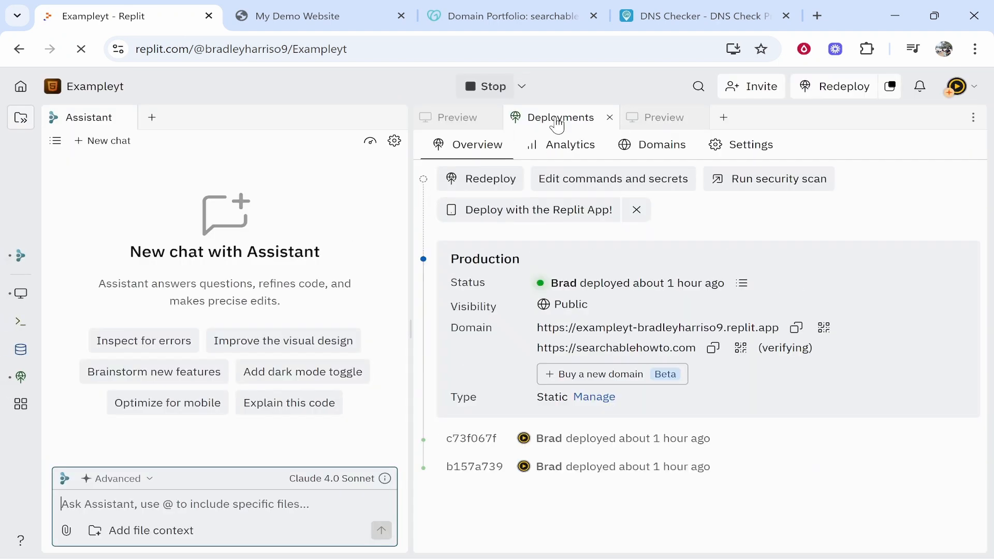
pyautogui.click(565, 128)
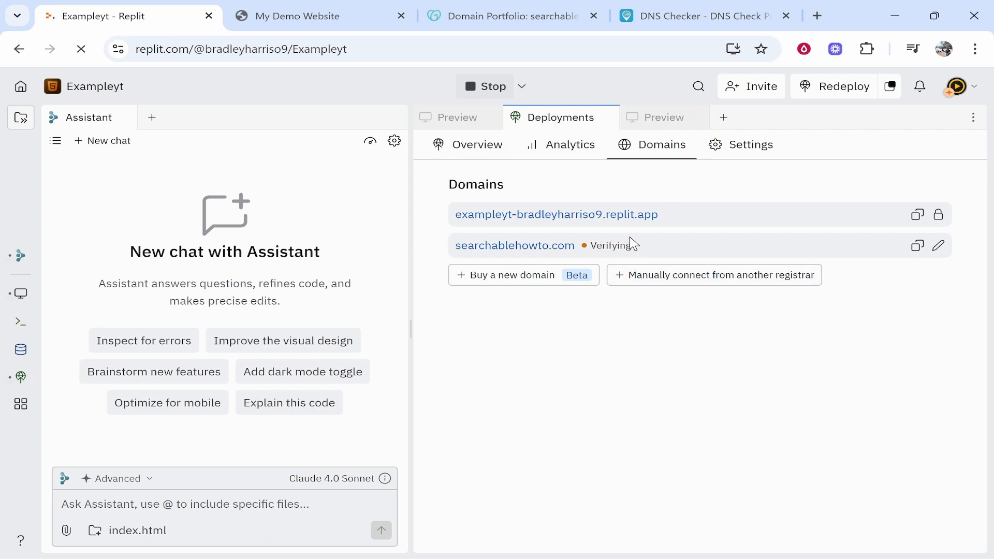
pyautogui.click(540, 247)
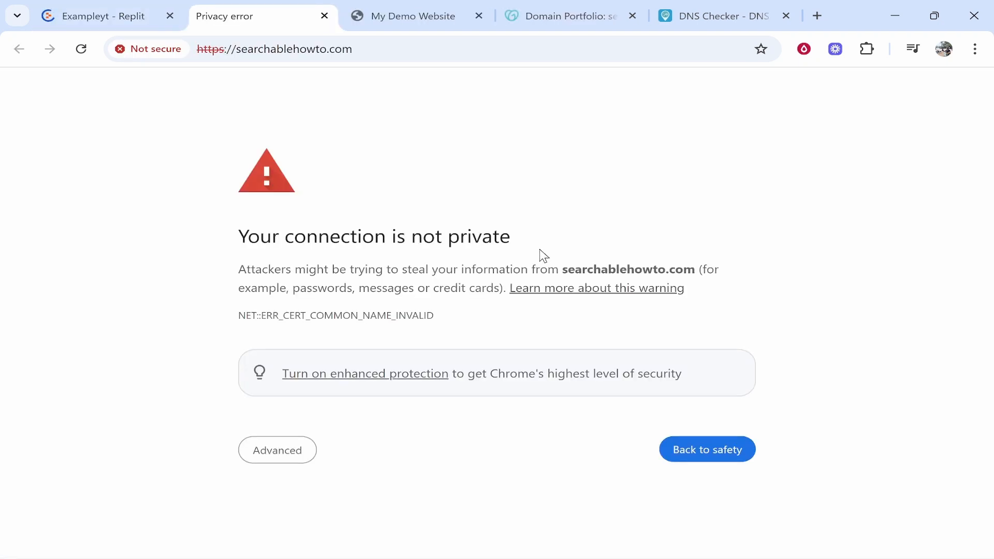
pyautogui.click(324, 16)
# - Open searchablehowto.com in an incognito window to check which website the domain serves
pyautogui.click(975, 48)
pyautogui.click(870, 160)
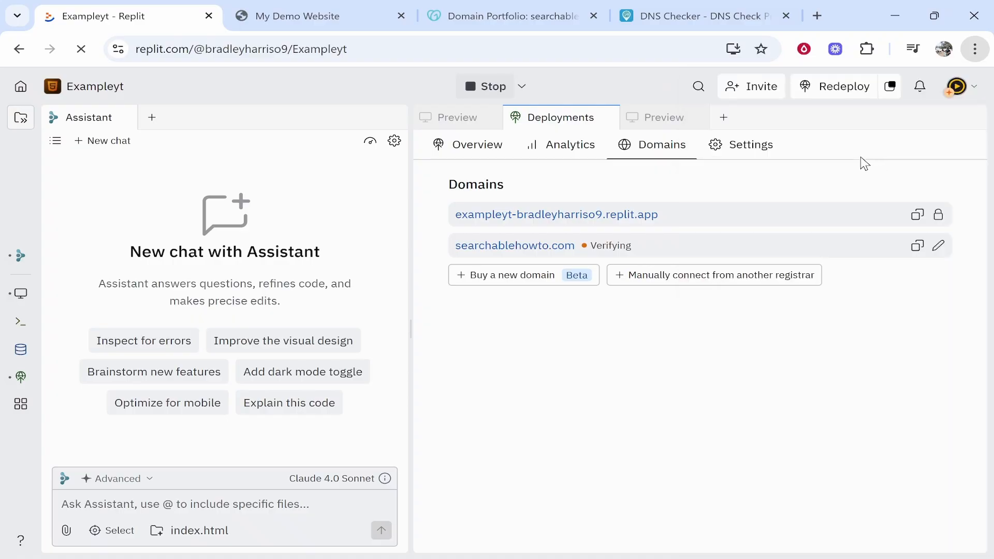
pyautogui.hotkey('ctrl', 'v')
pyautogui.press('Return')
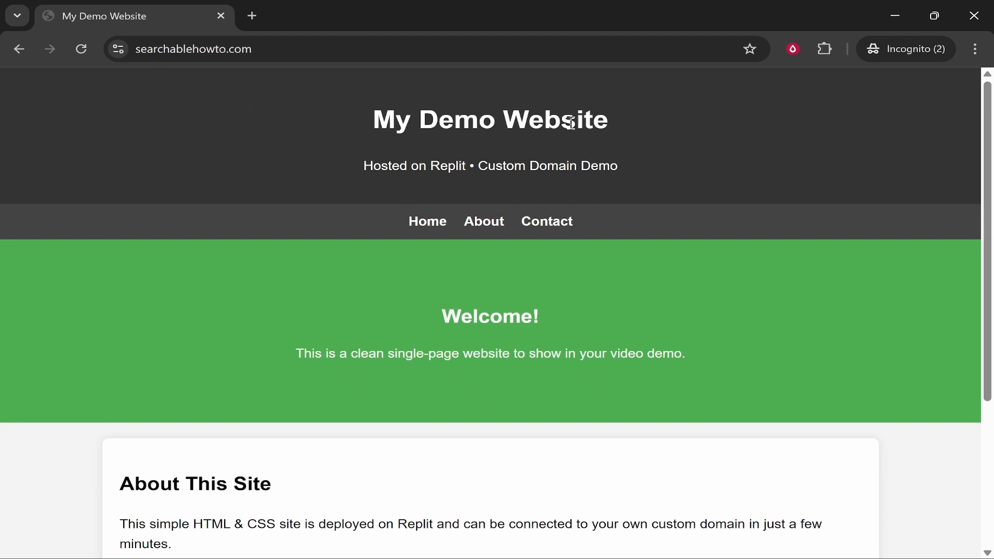
pyautogui.moveTo(348, 56); pyautogui.dragTo(168, 87)
pyautogui.click(303, 150)
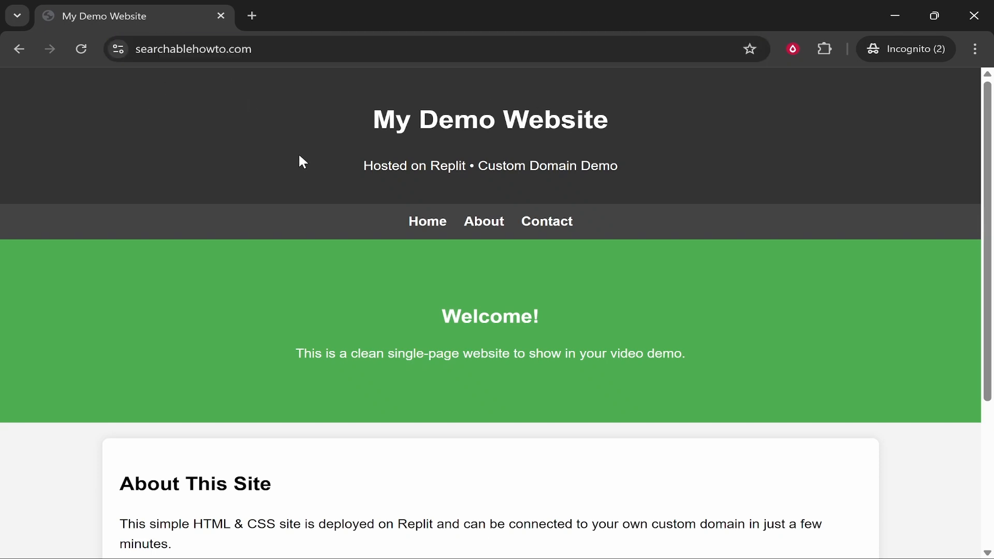